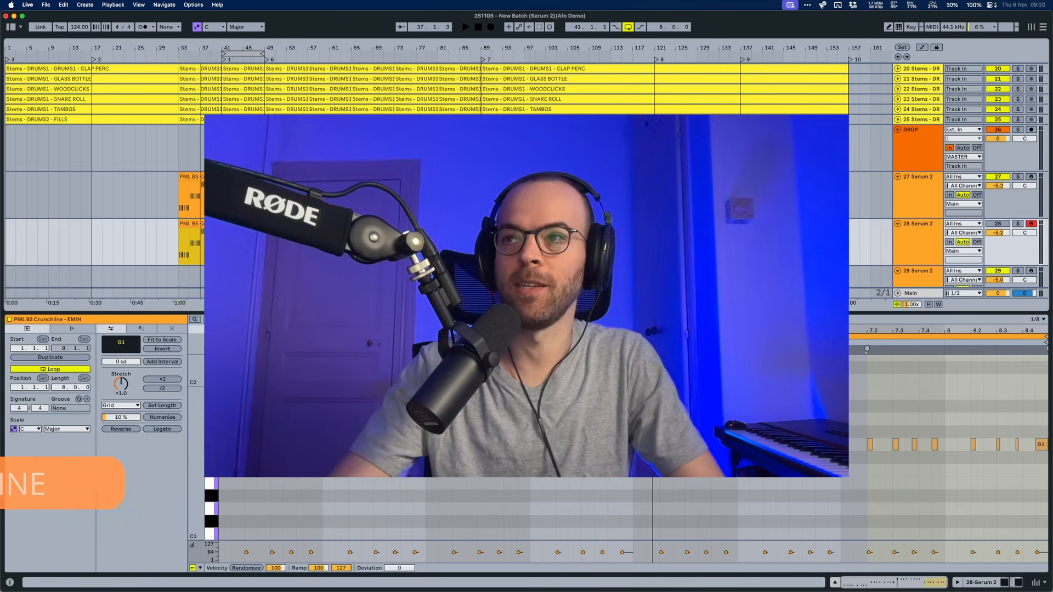
# - Solo track 27 Serum 2, play its PML BS Crunchline clip and examine the clip's MIDI notes
pyautogui.press('s')
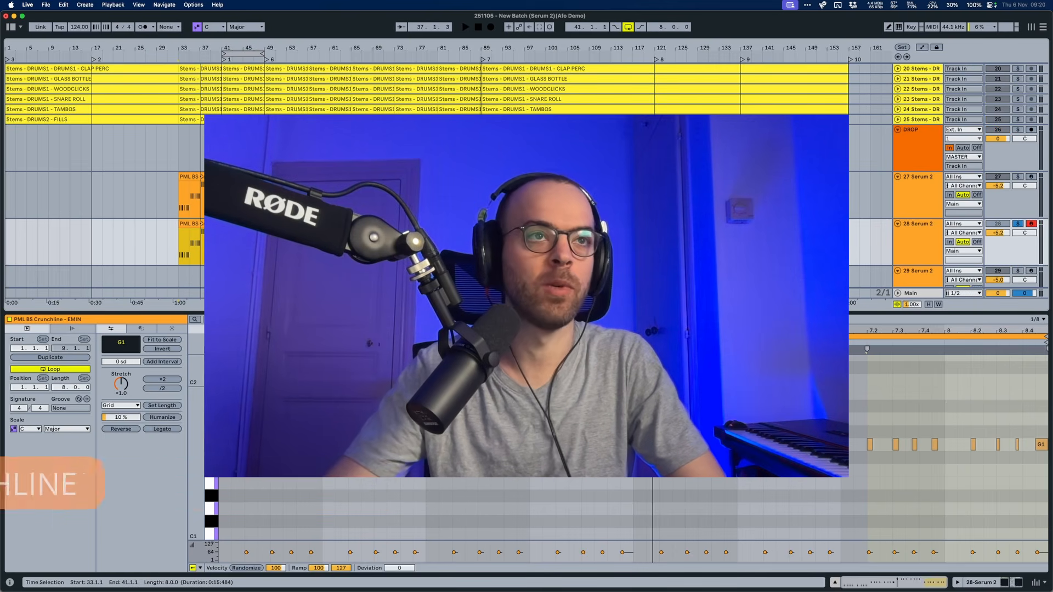
pyautogui.click(198, 176)
pyautogui.press('s')
pyautogui.press('space')
pyautogui.click(910, 202)
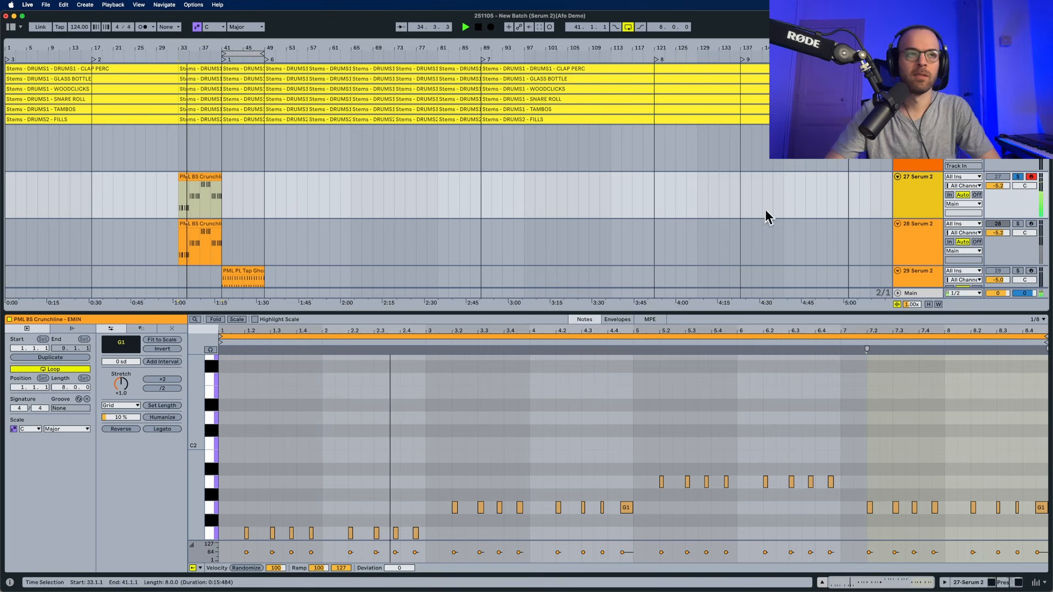
pyautogui.scroll(-2, 428, 406)
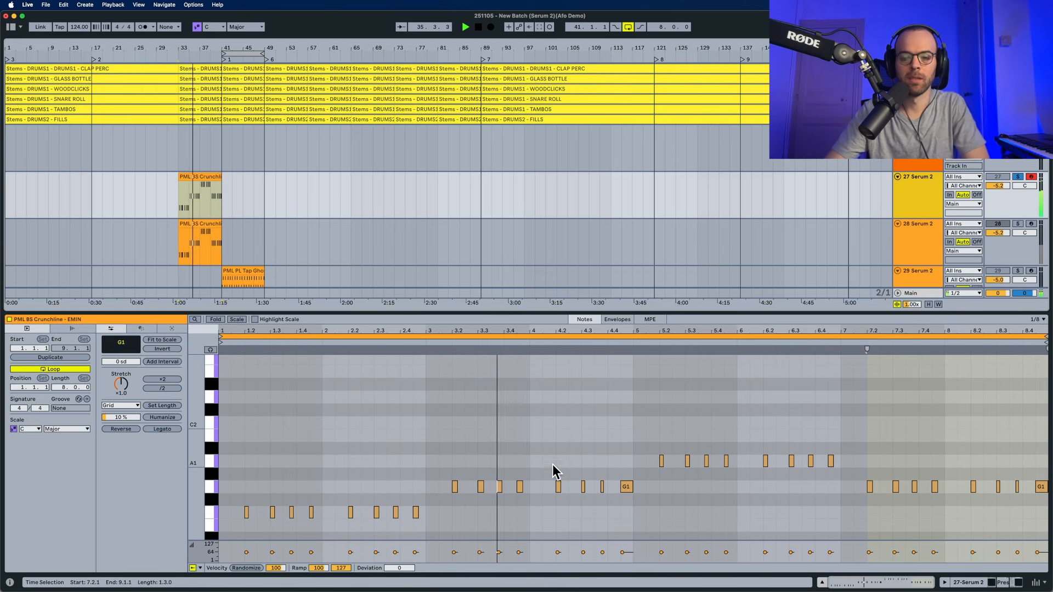
pyautogui.scroll(-3, 552, 464)
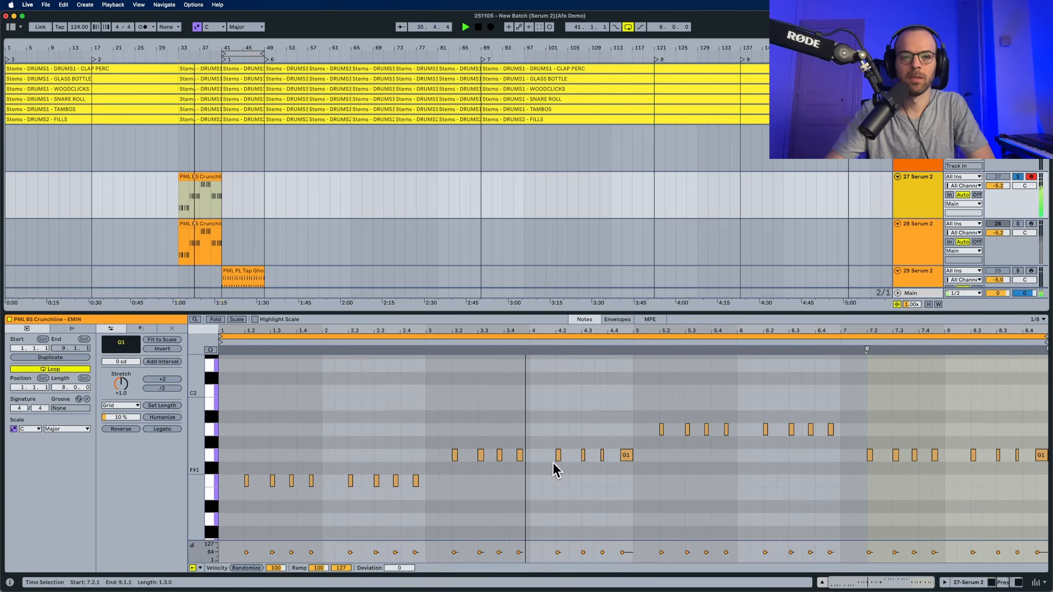
pyautogui.click(592, 480)
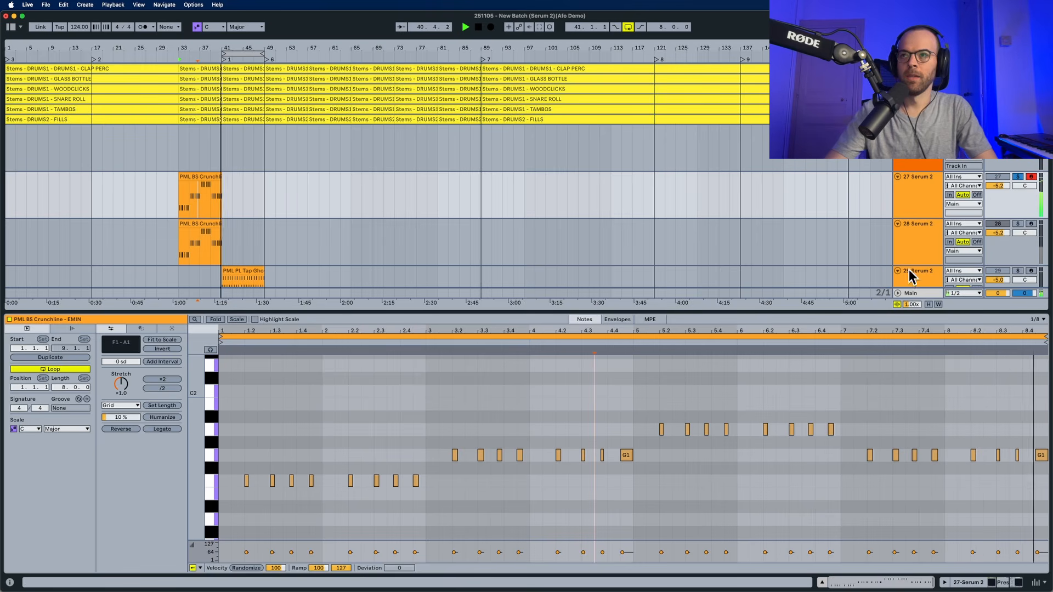
pyautogui.press('space')
# - Clear the solo on track 27 and listen to its Crunchline clip in context with the drum stems
pyautogui.click(207, 176)
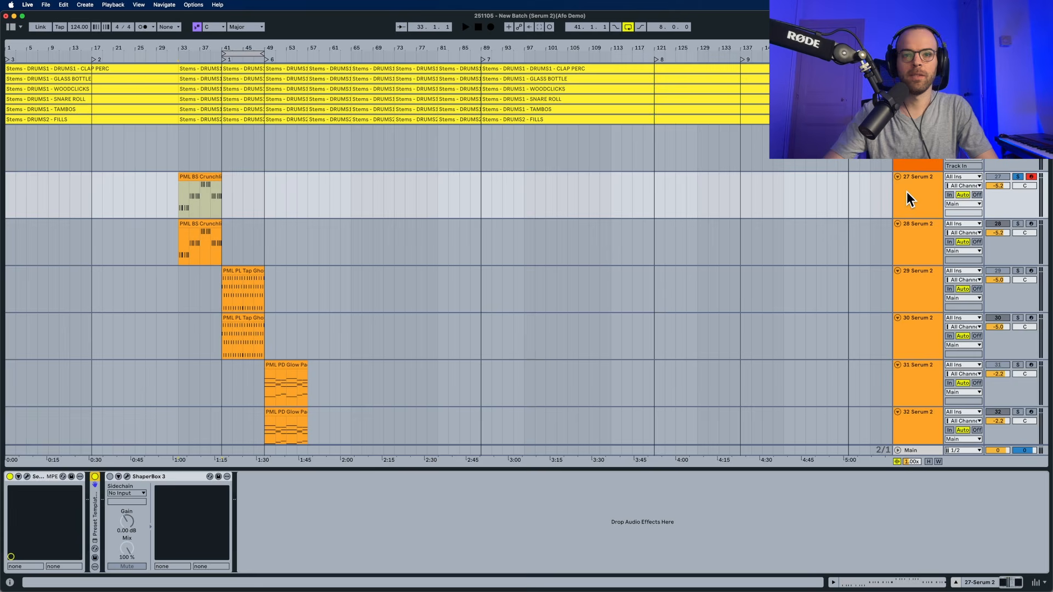
pyautogui.click(906, 192)
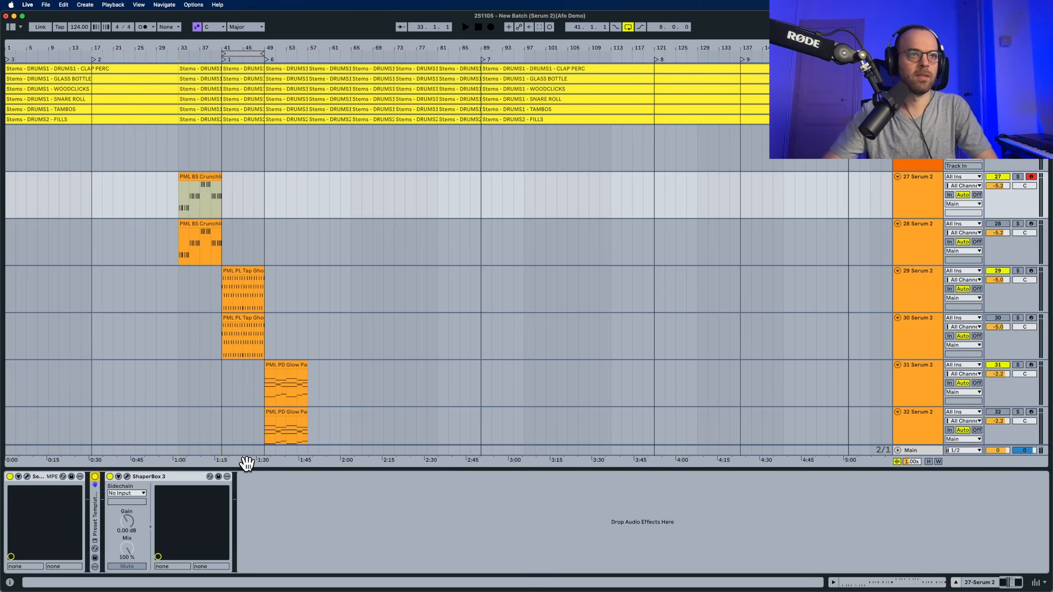
pyautogui.press('space')
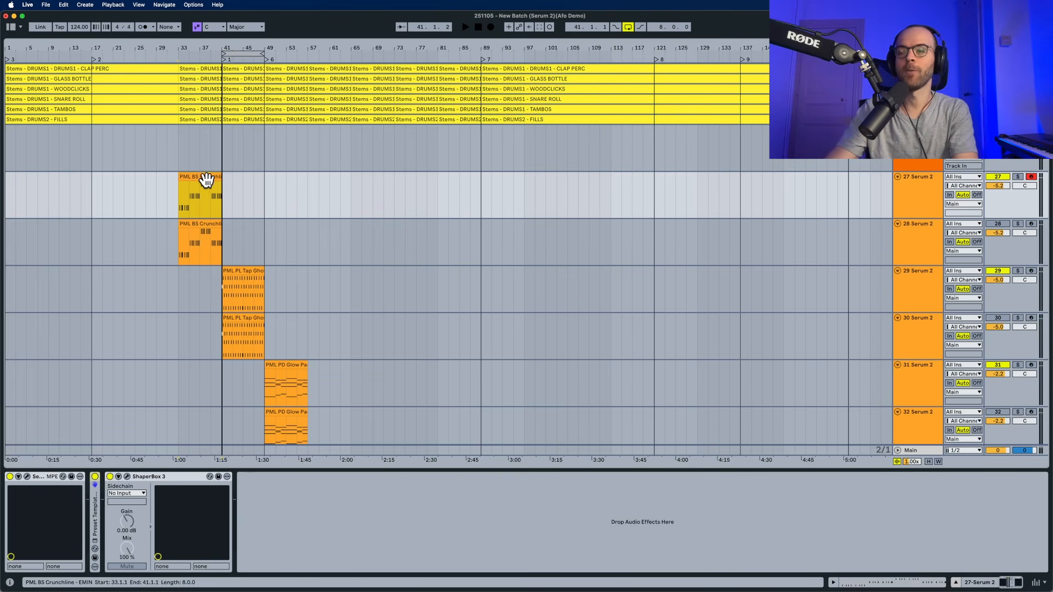
# - Open the Serum 2 instrument on track 28 and set oscillator A's octave to -1
pyautogui.click(215, 241)
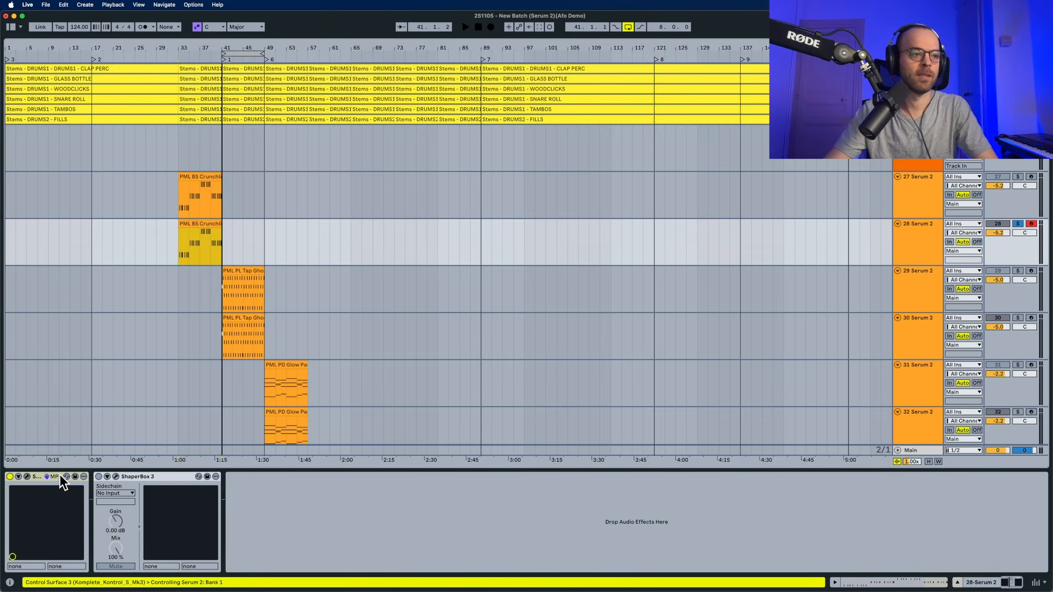
pyautogui.click(29, 476)
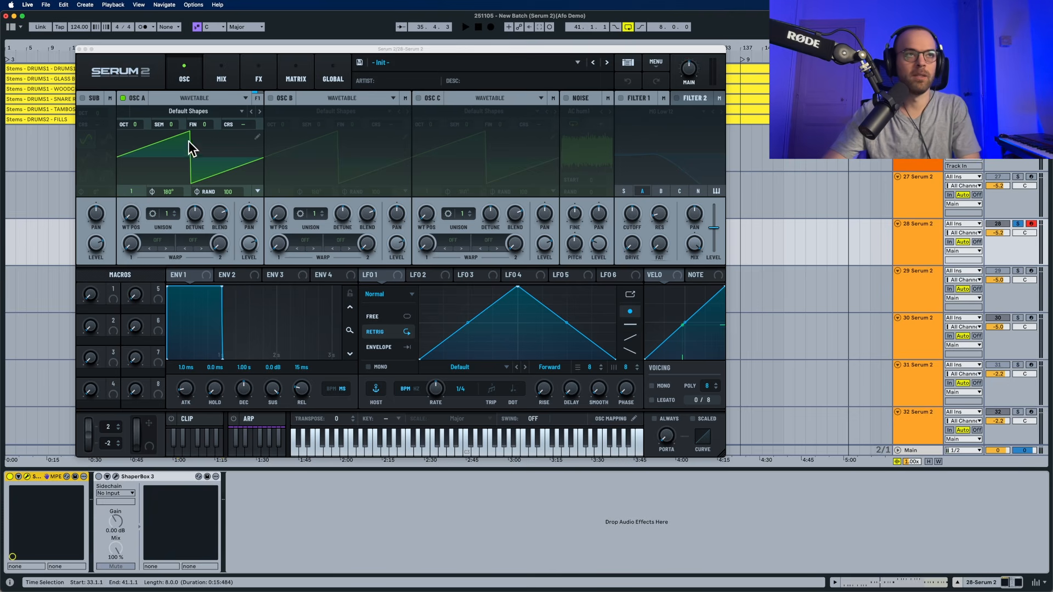
pyautogui.moveTo(137, 124); pyautogui.dragTo(137, 136)
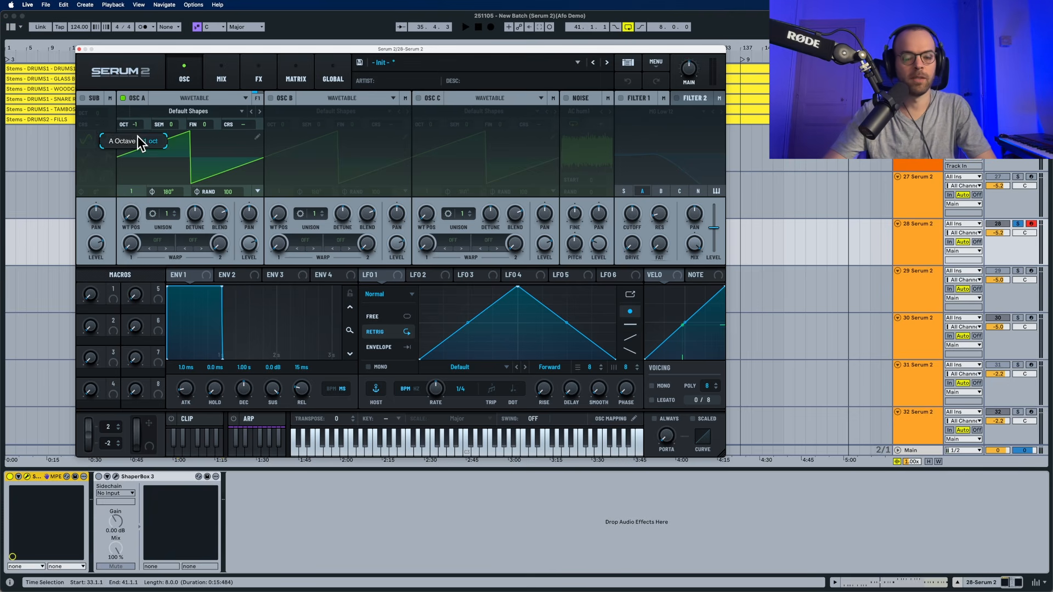
# - Set oscillator A's unison to 4 voices and its detune to 0.03, auditioning the bass during playback
pyautogui.press('space')
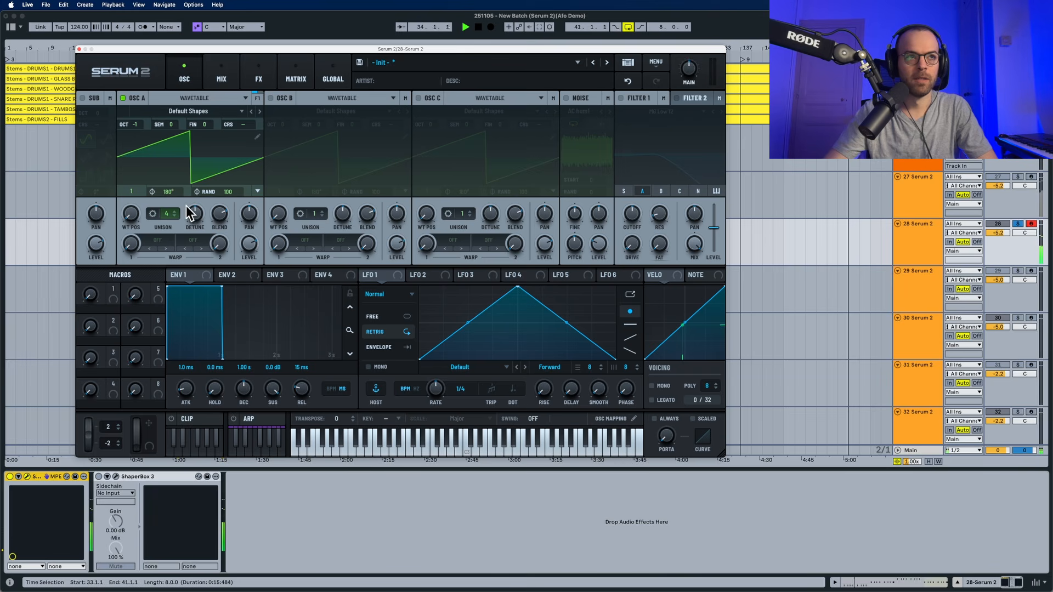
pyautogui.moveTo(195, 208); pyautogui.dragTo(191, 245)
pyautogui.press('space')
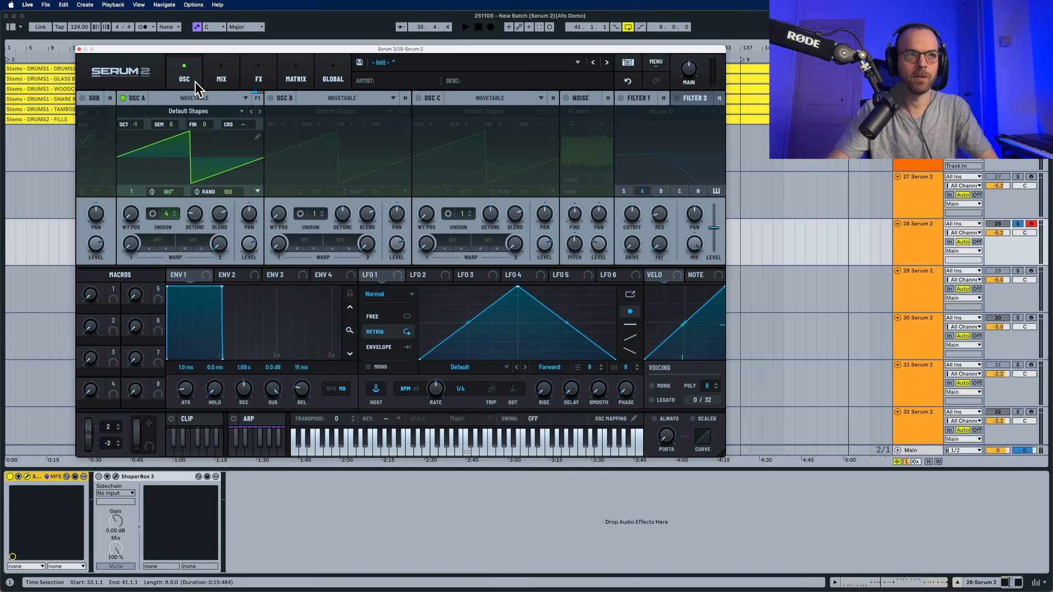
pyautogui.moveTo(202, 224)
pyautogui.mouseDown()
pyautogui.moveTo(199, 194)
pyautogui.moveTo(192, 215)
pyautogui.mouseUp()
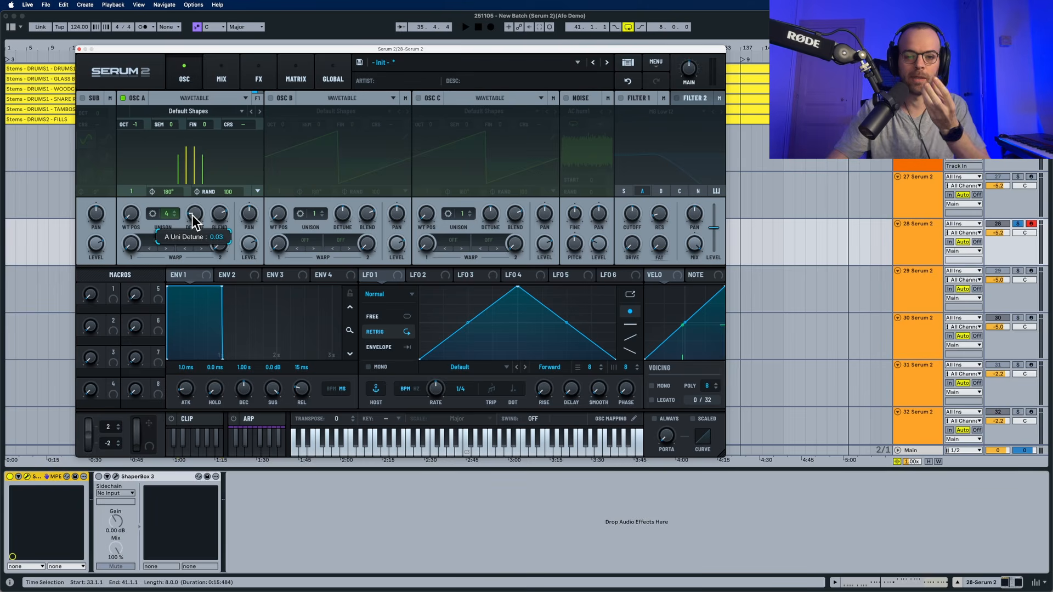
pyautogui.press('space')
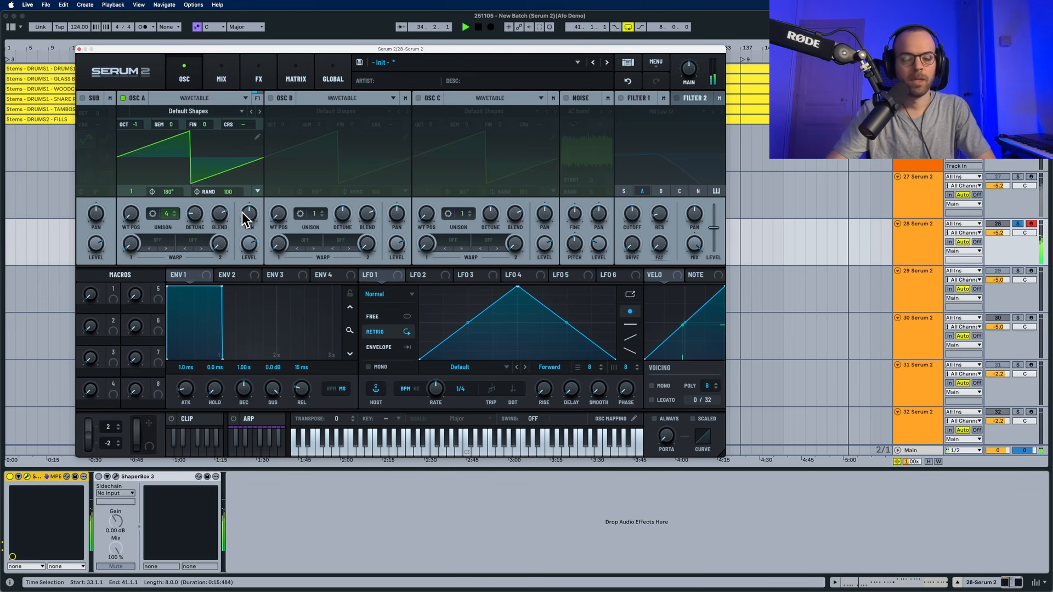
pyautogui.press('space')
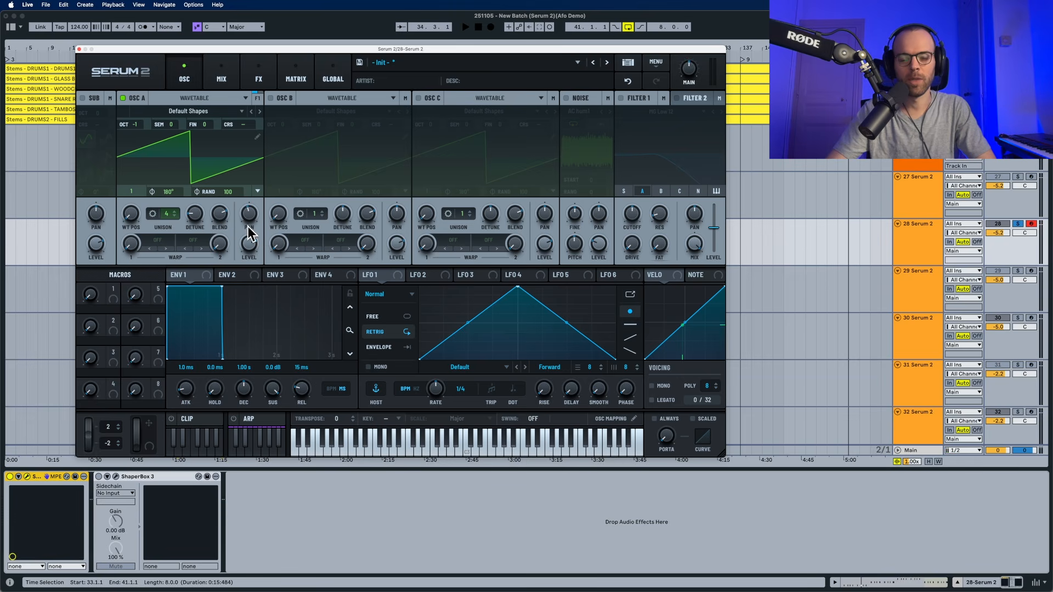
pyautogui.press('space')
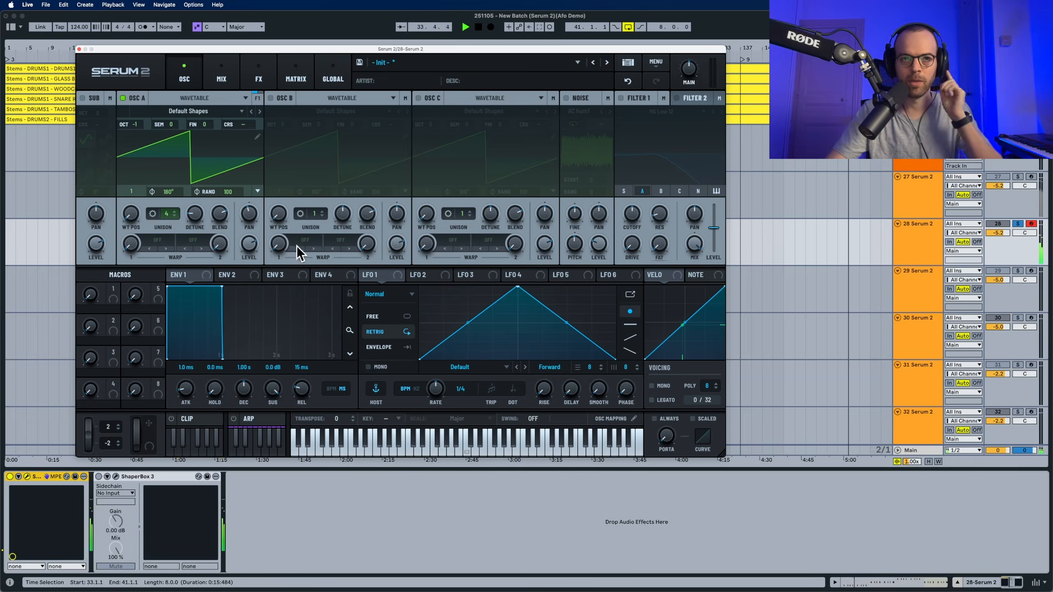
pyautogui.press('space')
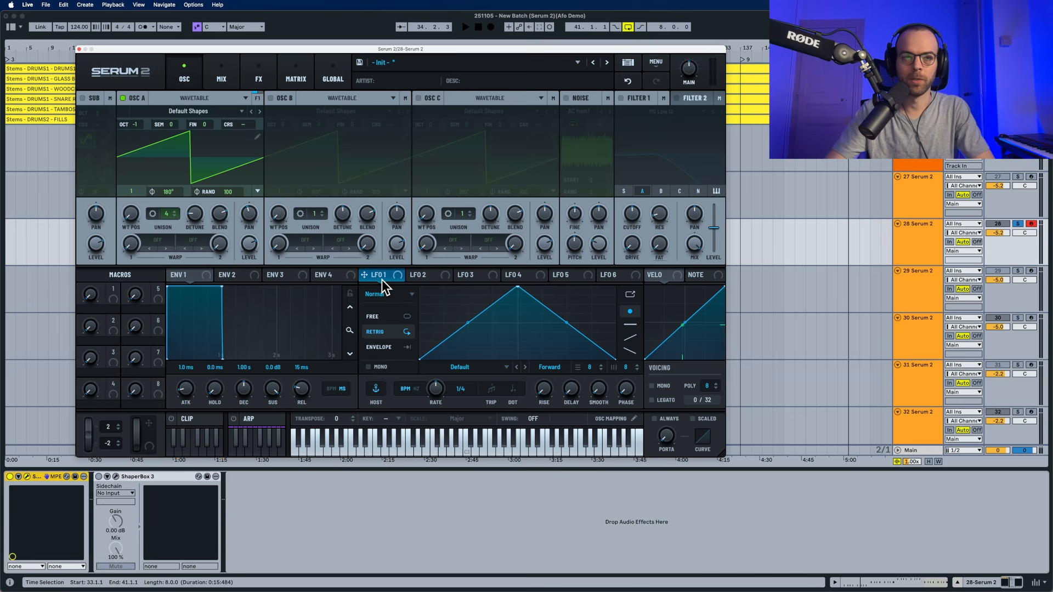
# - Set LFO 1 to Envelope mode with increased smoothing and use it to modulate oscillator A's pan by about 16%
pyautogui.click(385, 348)
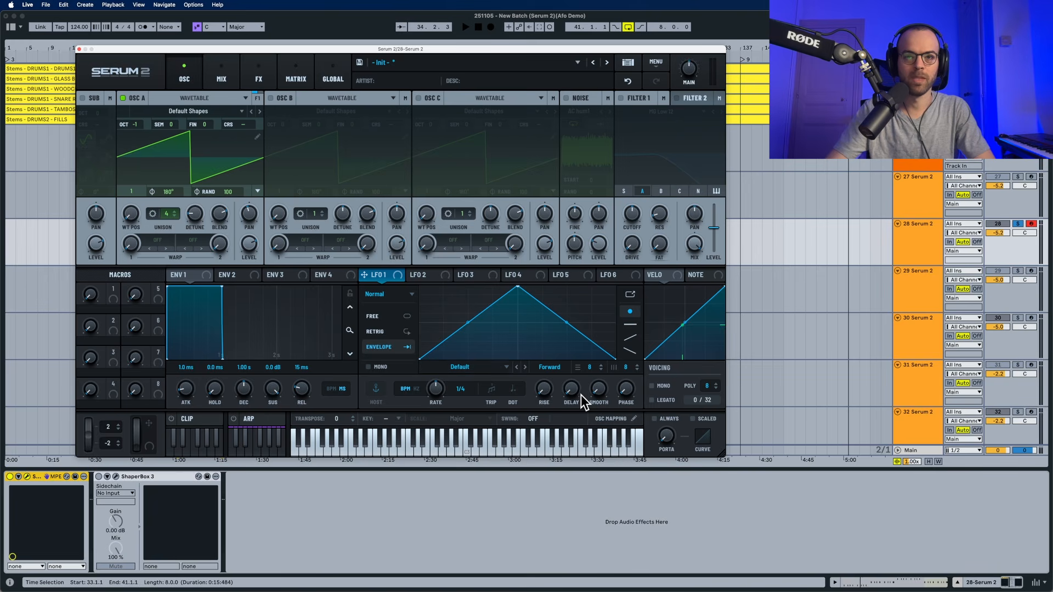
pyautogui.moveTo(598, 390); pyautogui.dragTo(613, 267)
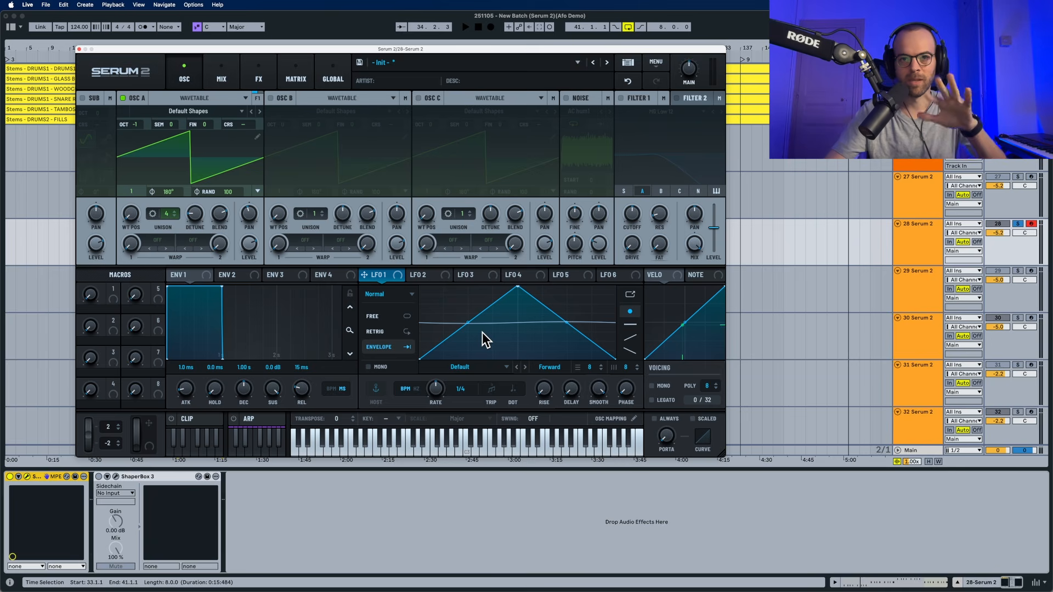
pyautogui.moveTo(385, 278); pyautogui.dragTo(245, 214)
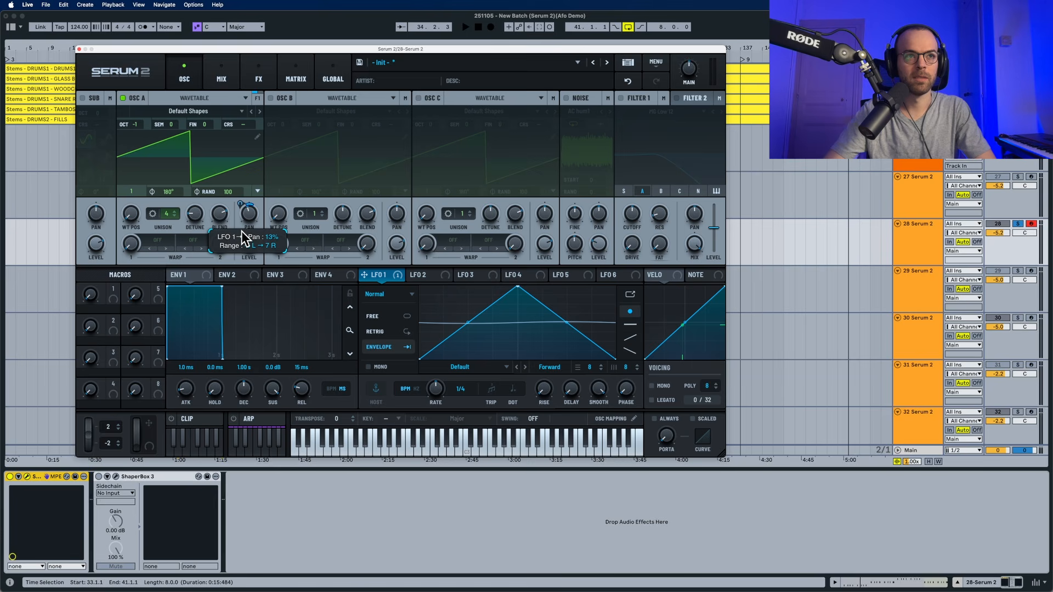
pyautogui.moveTo(242, 232); pyautogui.dragTo(241, 230)
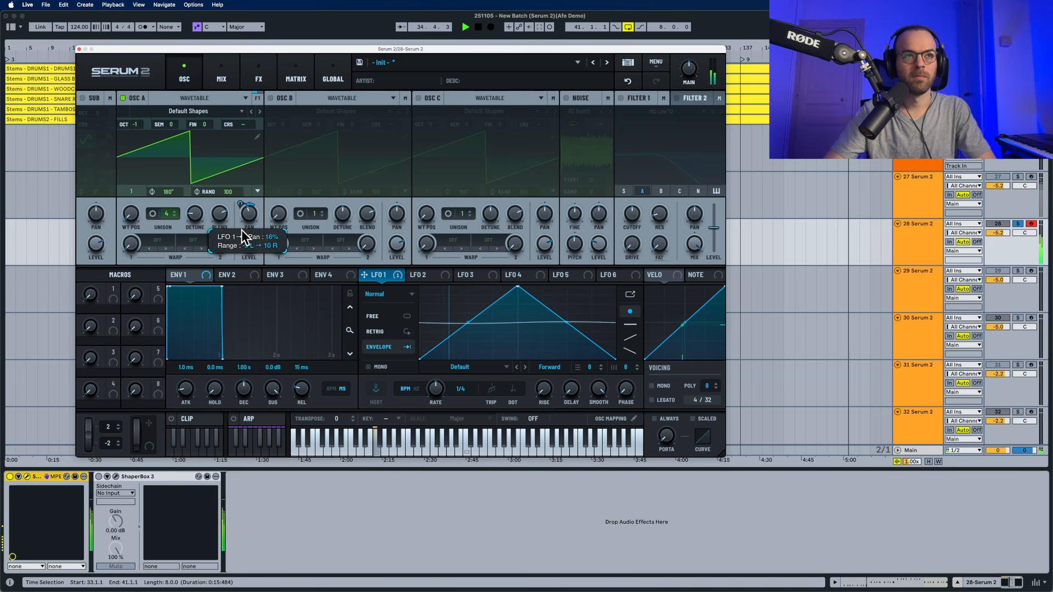
pyautogui.moveTo(241, 229); pyautogui.dragTo(242, 230)
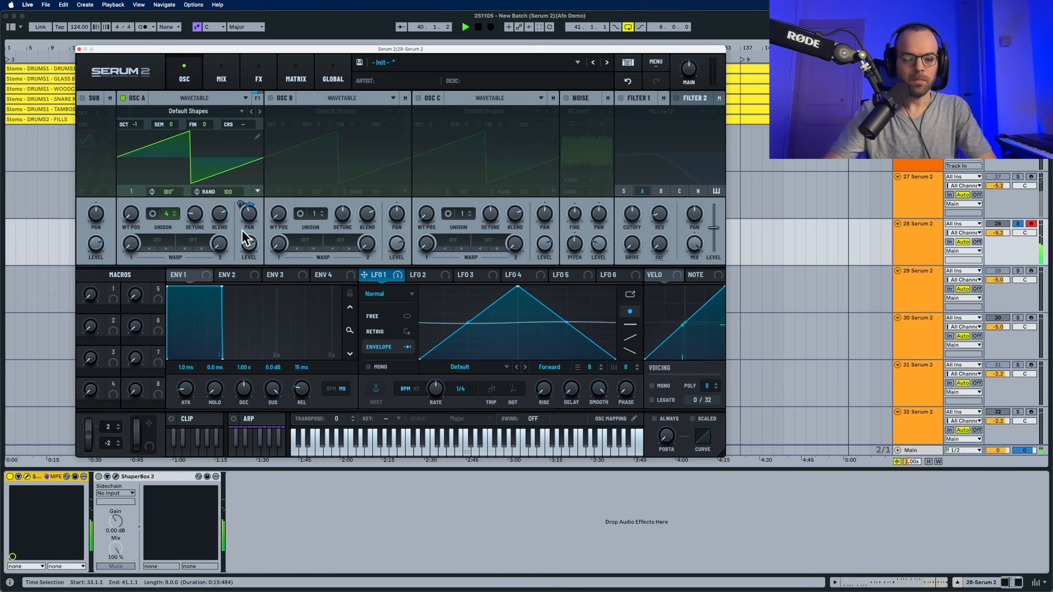
pyautogui.press('space')
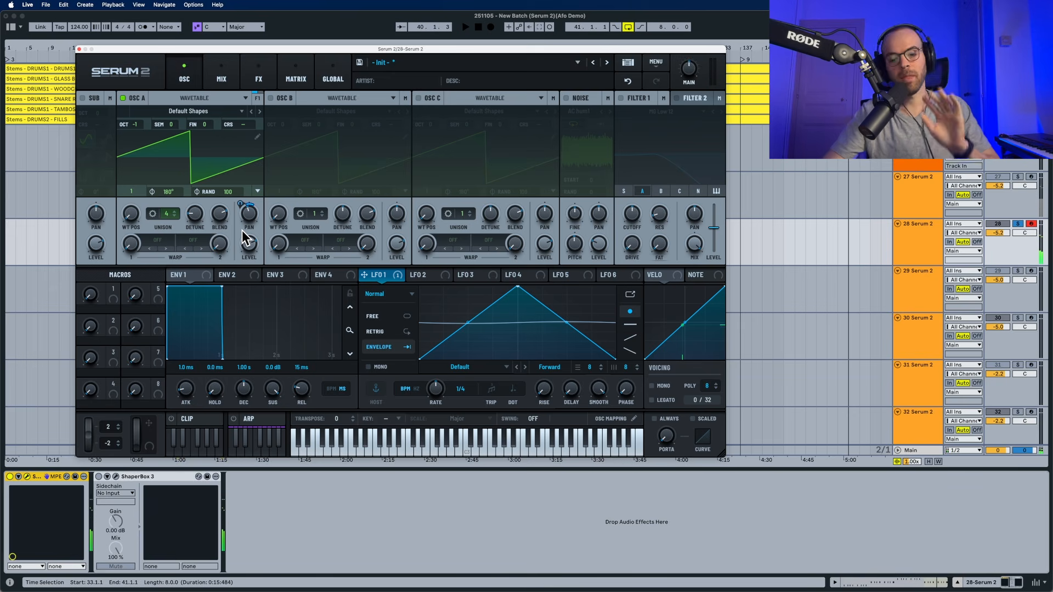
# - Enable oscillator B with 2 unison voices and reduce its detune, auditioning it during playback
pyautogui.click(271, 98)
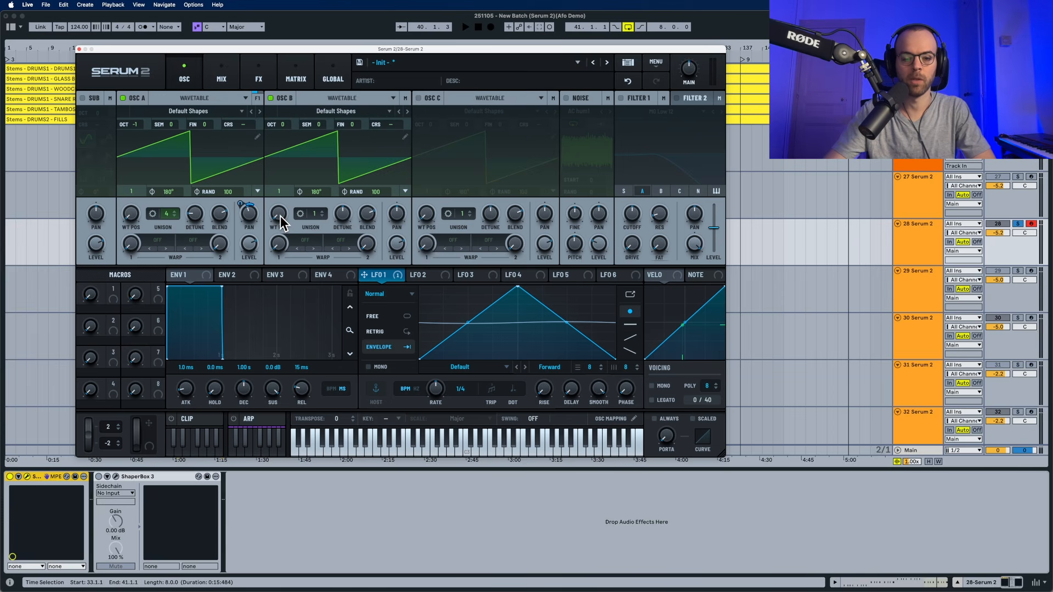
pyautogui.click(322, 212)
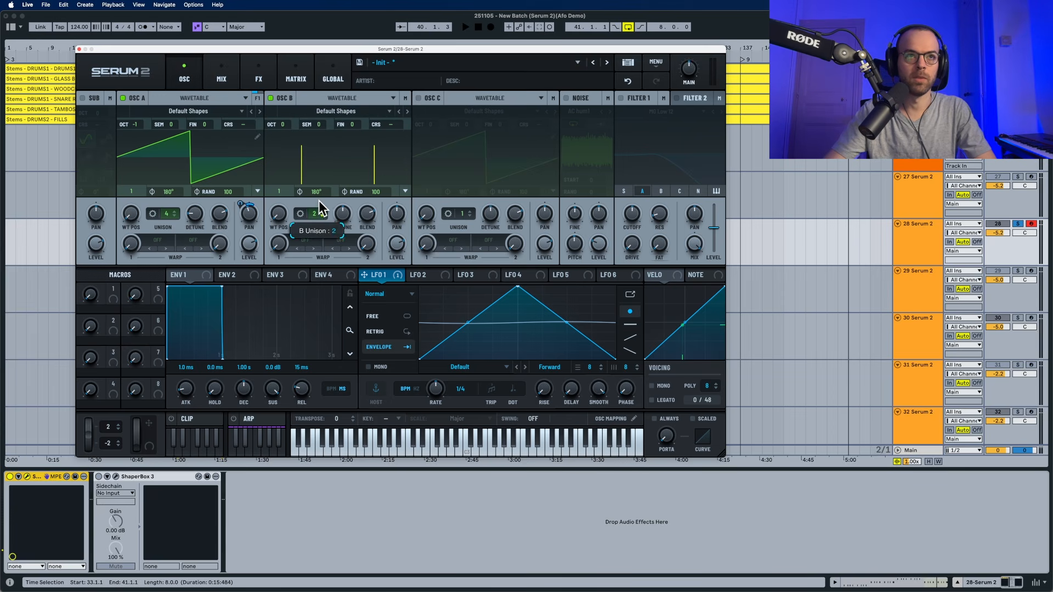
pyautogui.press('space')
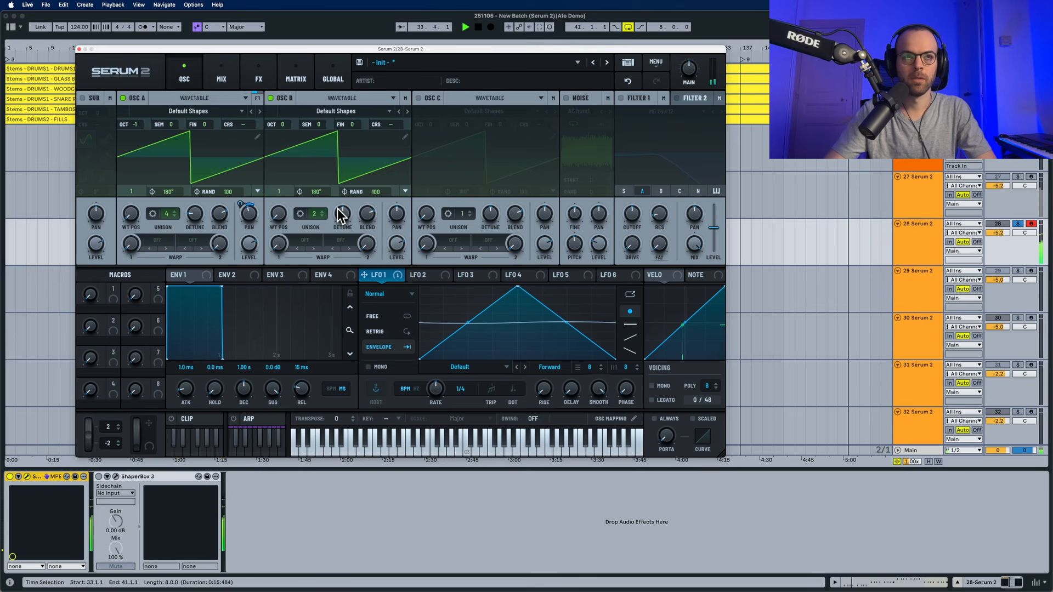
pyautogui.press('space')
pyautogui.moveTo(341, 209); pyautogui.dragTo(338, 248)
pyautogui.press('space')
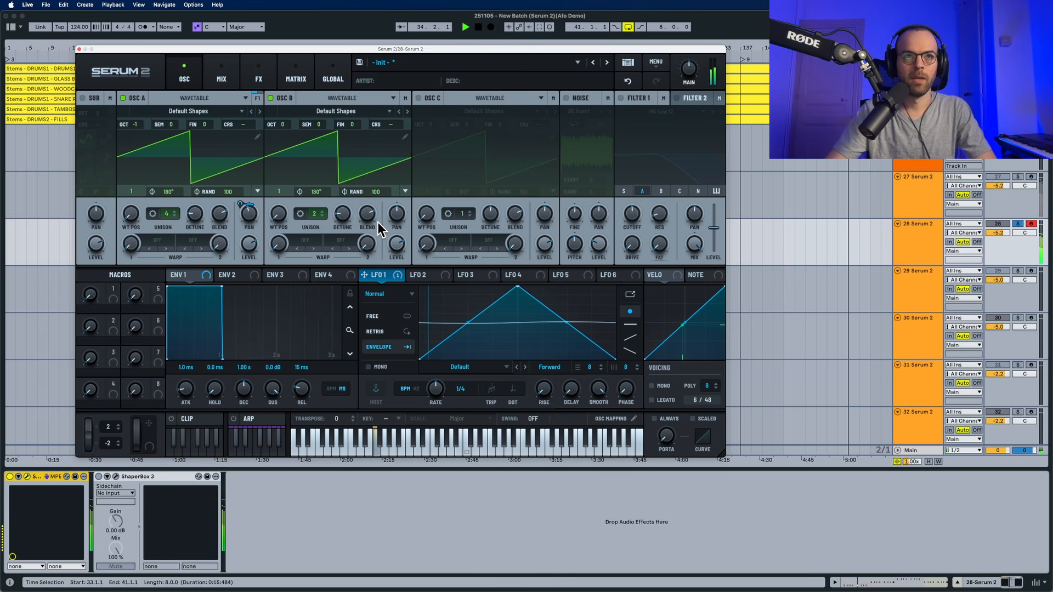
pyautogui.press('space')
# - Pan oscillator B to 3 R and lower its level while listening to the bassline
pyautogui.scroll(2, 393, 216)
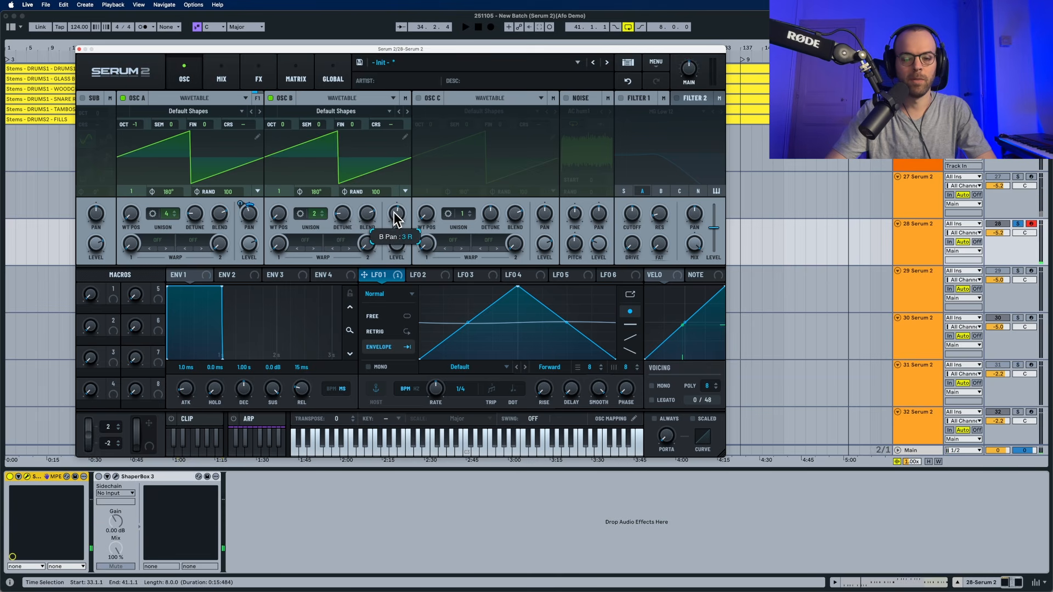
pyautogui.press('space')
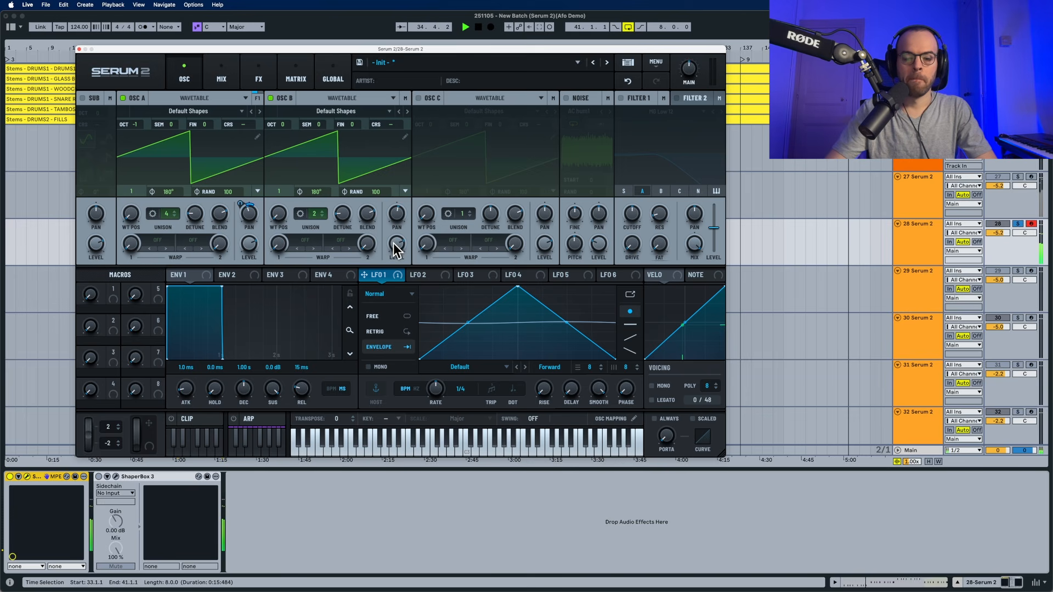
pyautogui.moveTo(393, 242)
pyautogui.moveTo(393, 254); pyautogui.dragTo(393, 291)
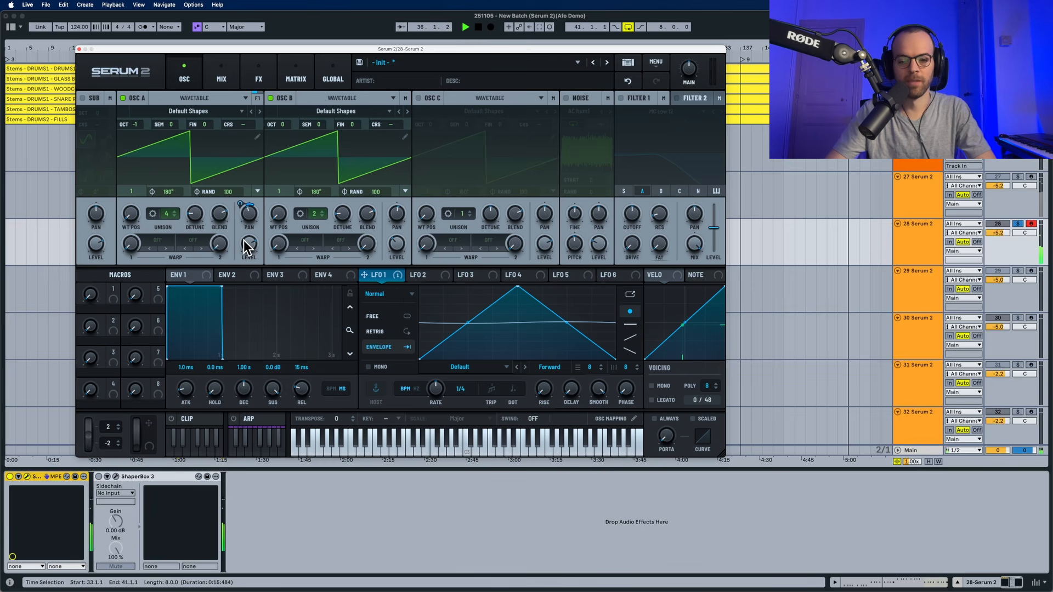
pyautogui.press('space')
# - Set oscillator B's first warp mode to FM (Sub) and enable the sub oscillator
pyautogui.click(304, 239)
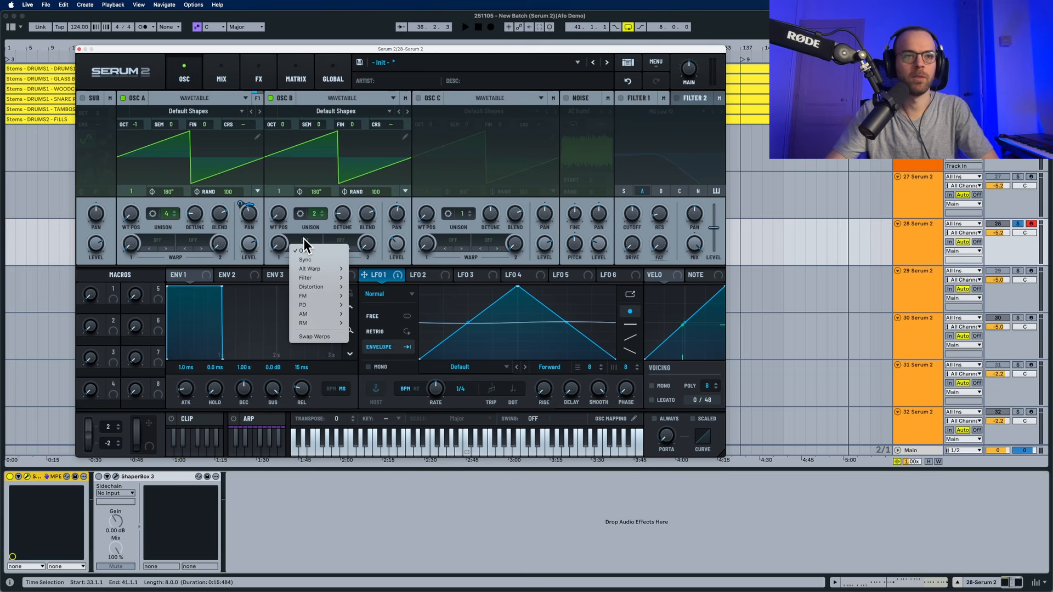
pyautogui.moveTo(322, 296)
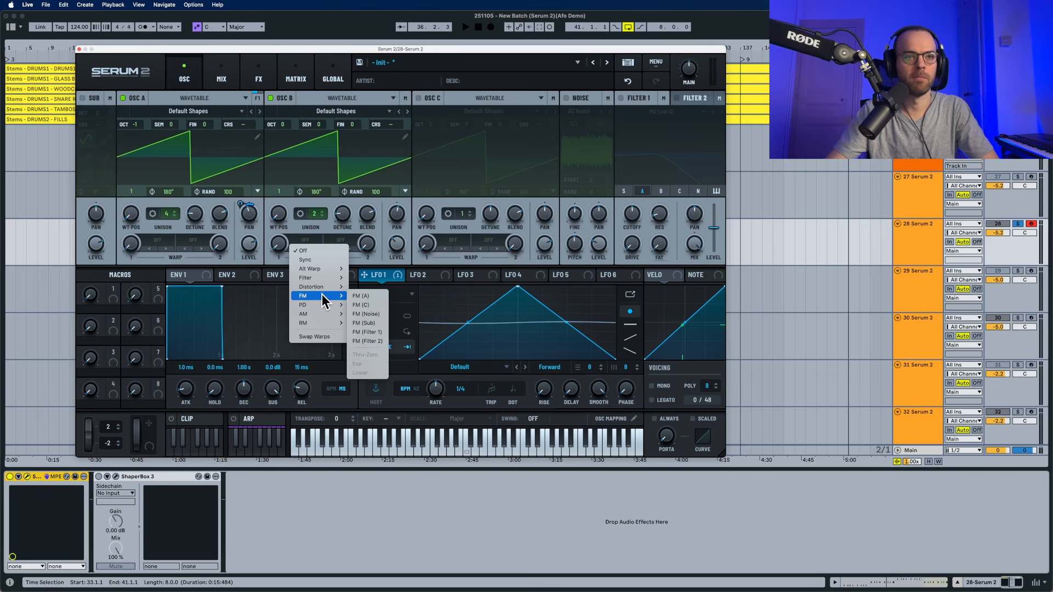
pyautogui.click(367, 321)
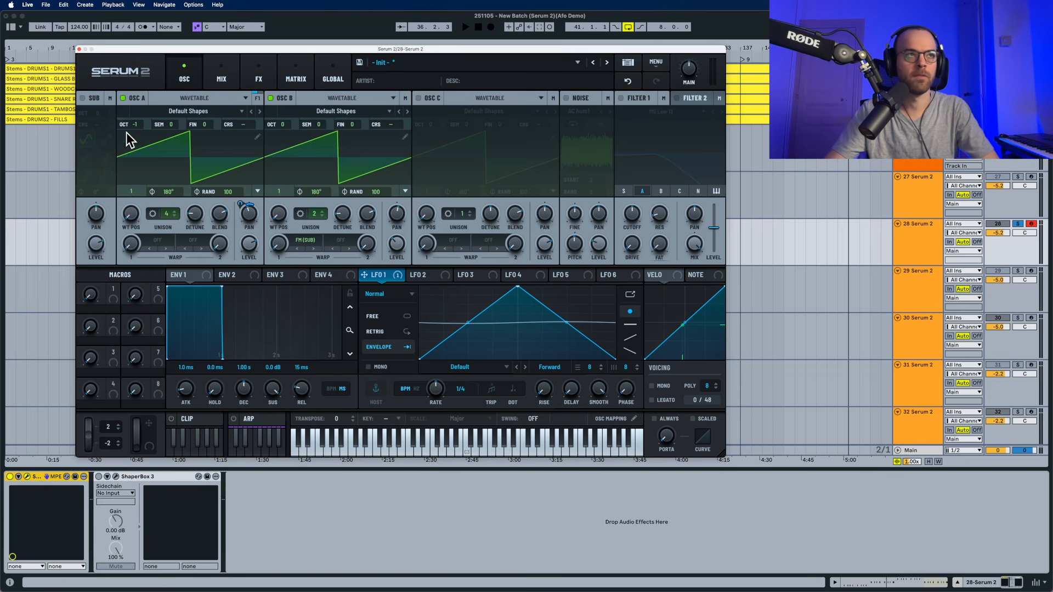
pyautogui.click(83, 97)
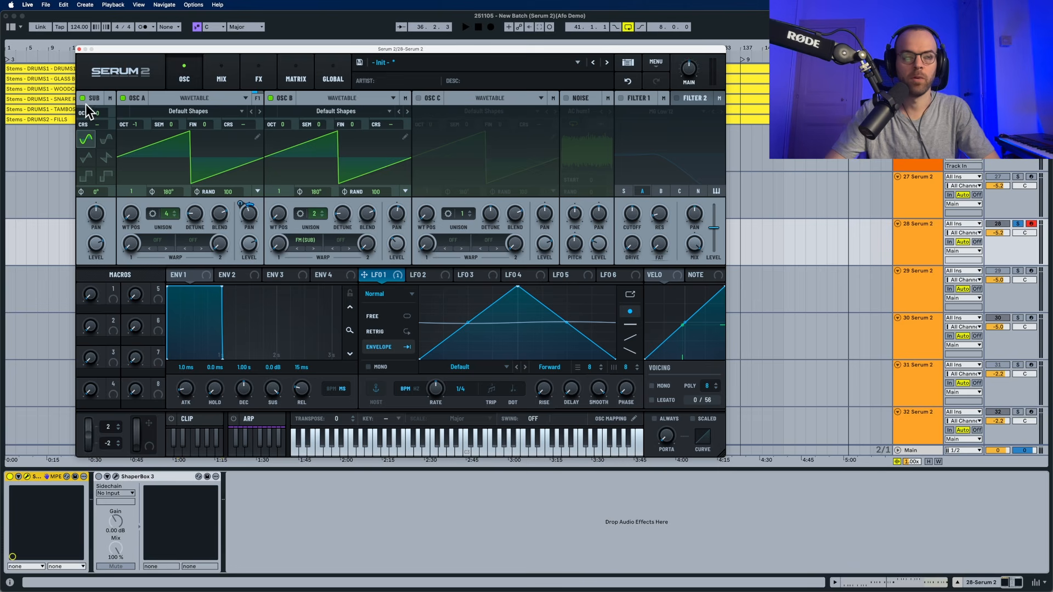
# - Turn the sub oscillator's level fully down and raise oscillator B's FM (Sub) warp to about 33%, auditioning it without and with oscillator A
pyautogui.moveTo(97, 244); pyautogui.dragTo(100, 365)
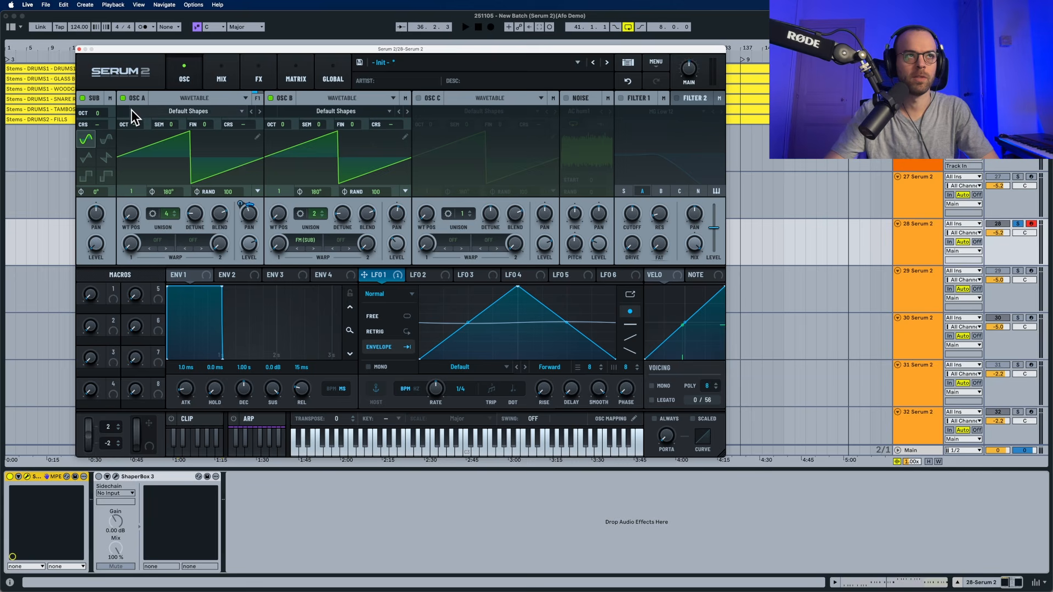
pyautogui.click(123, 98)
pyautogui.moveTo(275, 241); pyautogui.dragTo(277, 211)
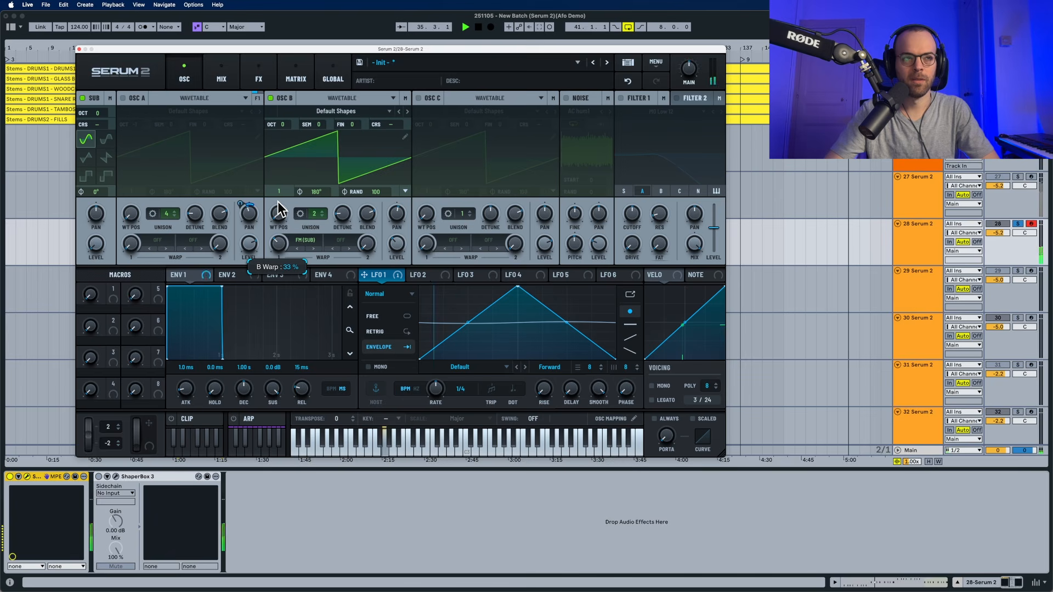
pyautogui.click(122, 97)
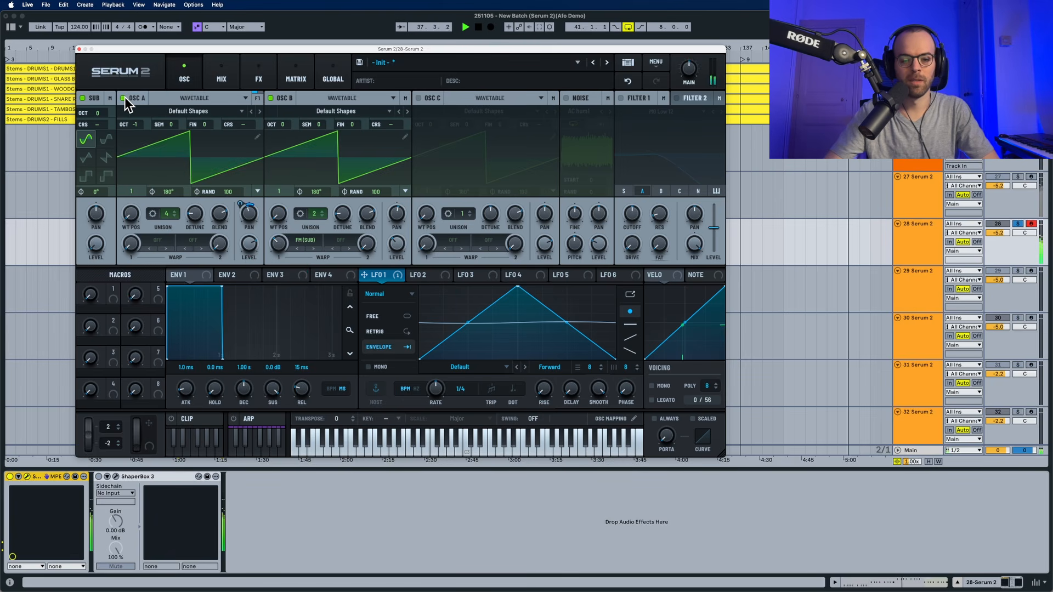
pyautogui.press('space')
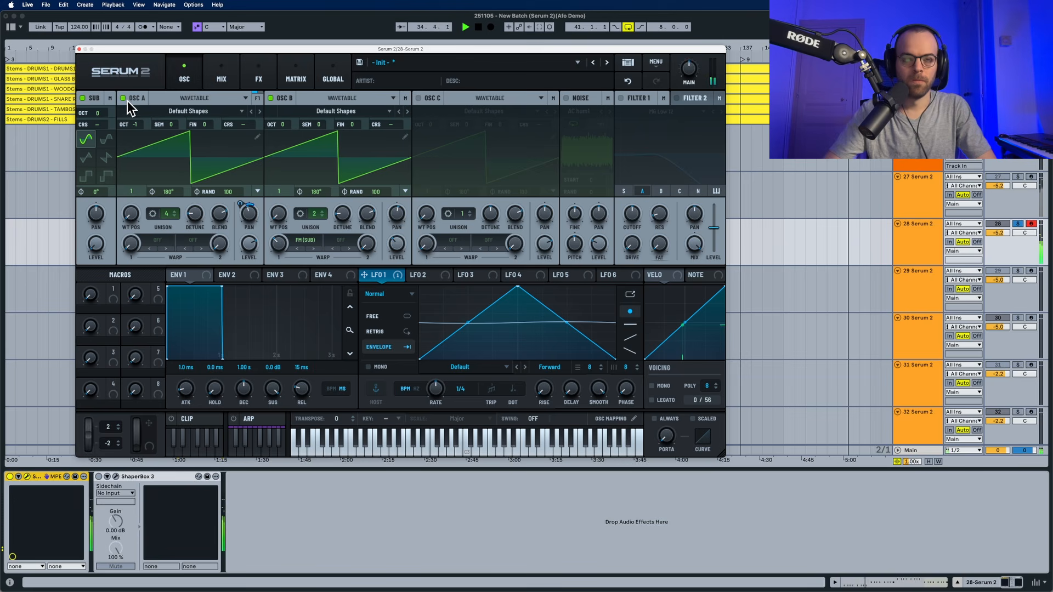
pyautogui.press('space')
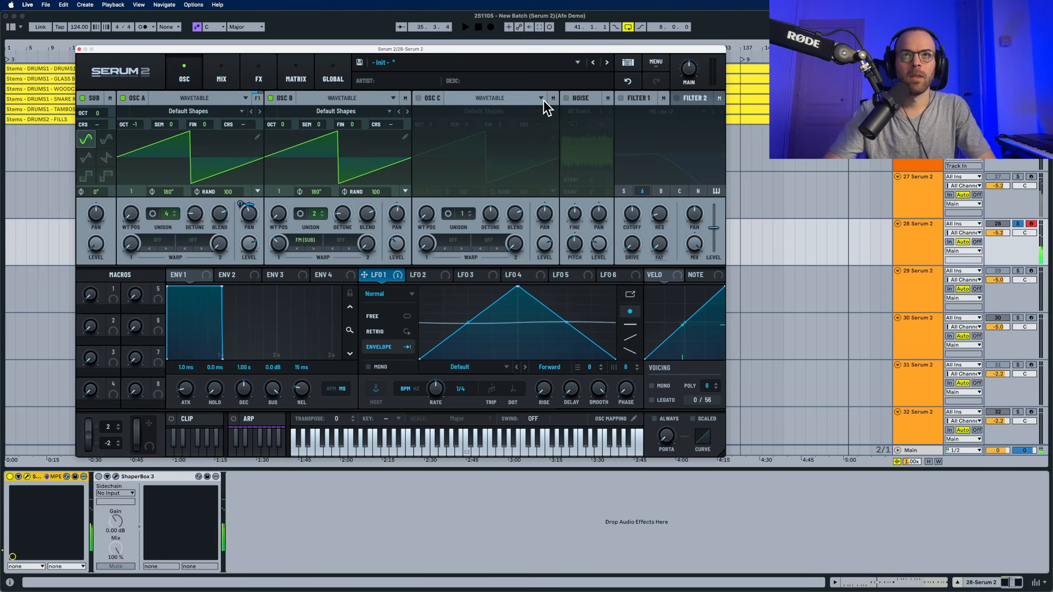
# - Enable oscillator C during playback and set its octave to -1, keeping a single unison voice
pyautogui.click(417, 99)
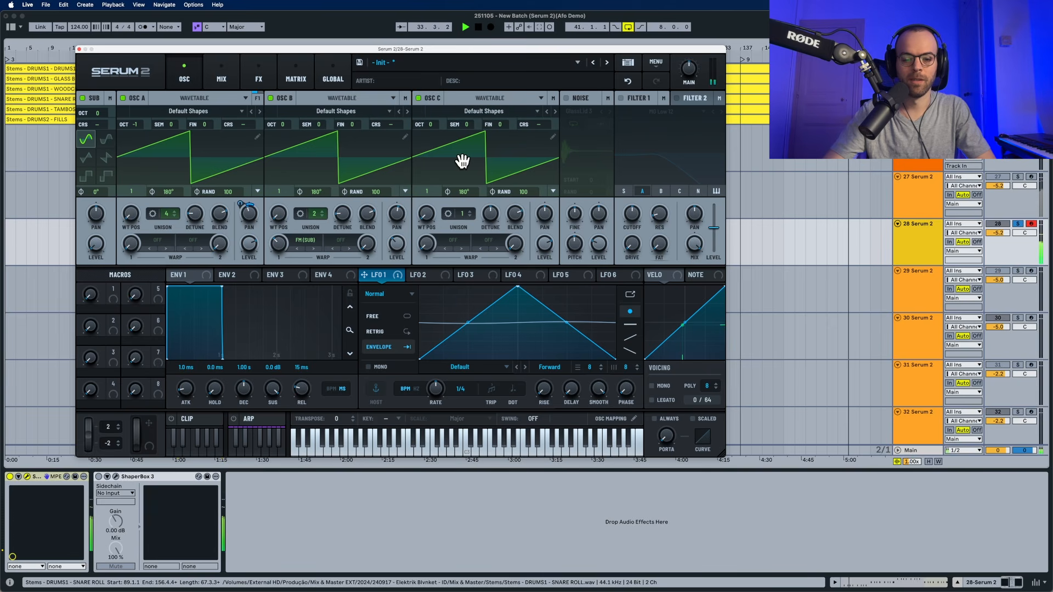
pyautogui.moveTo(436, 122); pyautogui.dragTo(437, 132)
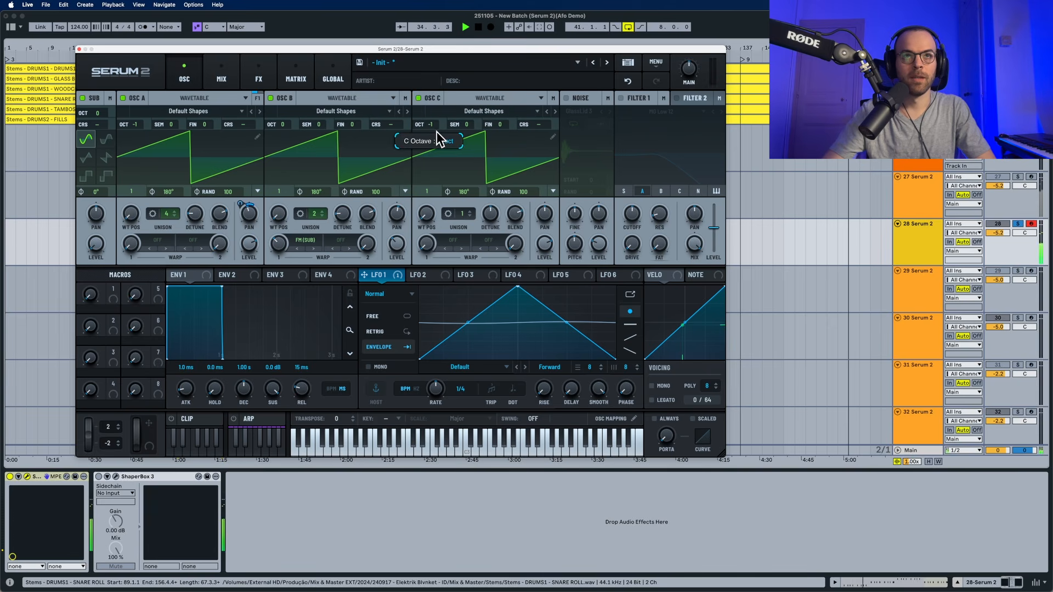
pyautogui.press('space')
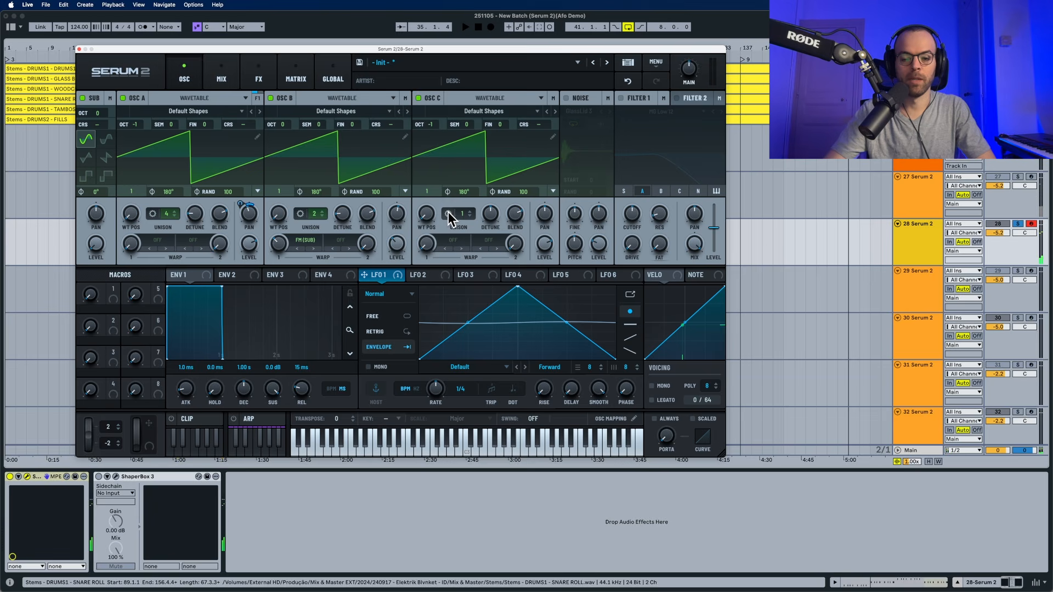
pyautogui.moveTo(462, 215)
pyautogui.mouseDown()
pyautogui.moveTo(463, 186)
pyautogui.moveTo(462, 233)
pyautogui.mouseUp()
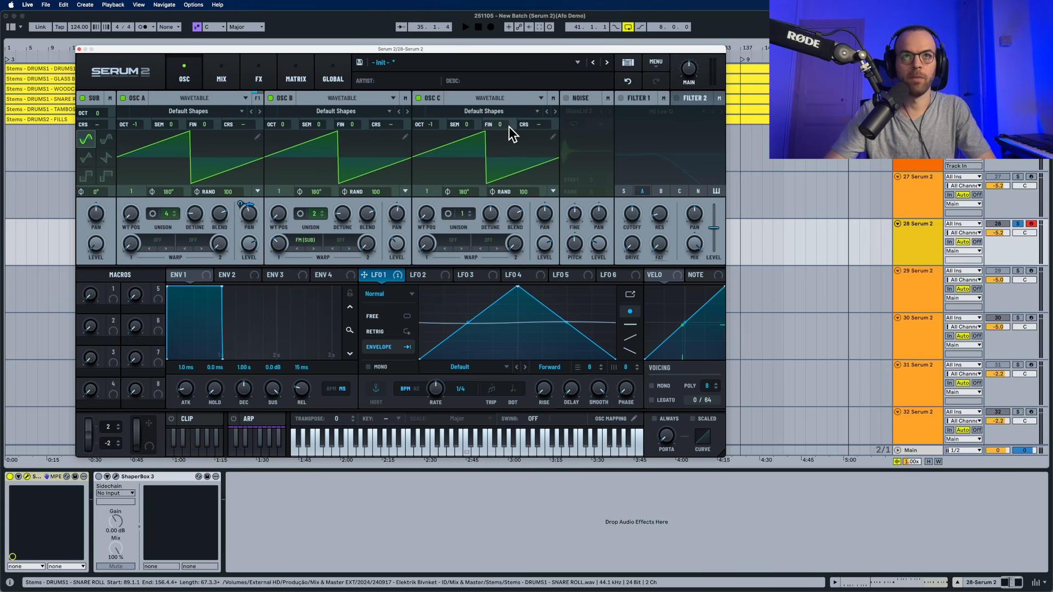
# - Set oscillator C's fine tuning to 4 and listen to the layered bassline
pyautogui.press('space')
pyautogui.moveTo(501, 125); pyautogui.dragTo(510, 126)
pyautogui.press('space')
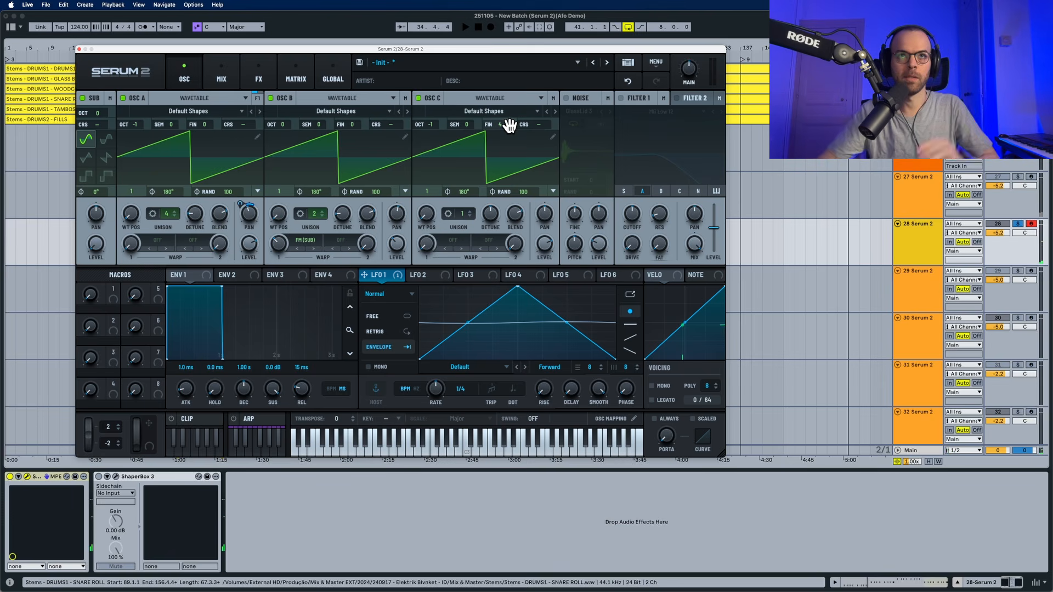
pyautogui.press('space')
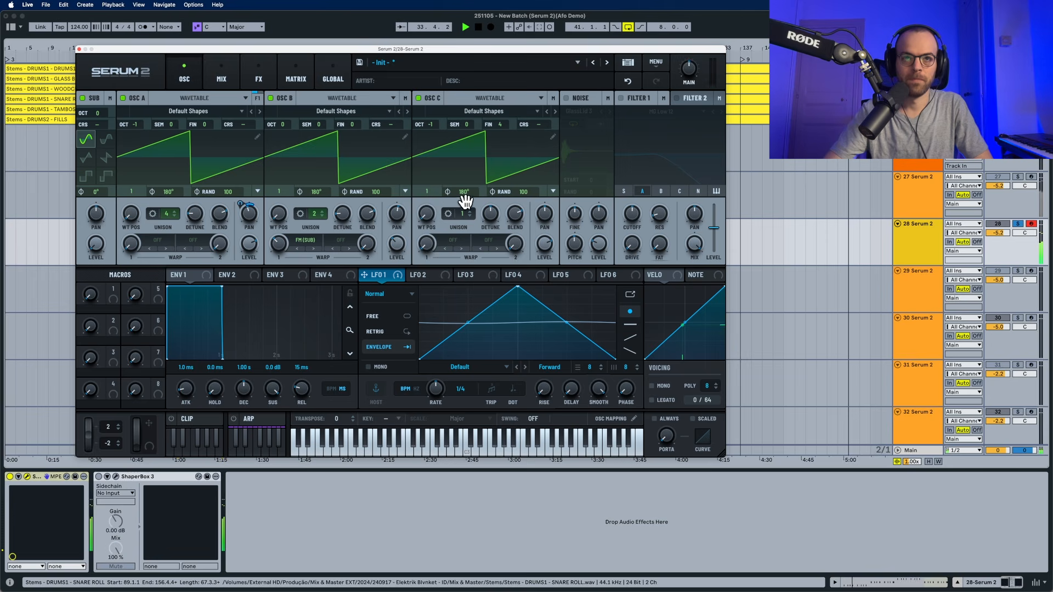
pyautogui.moveTo(545, 244)
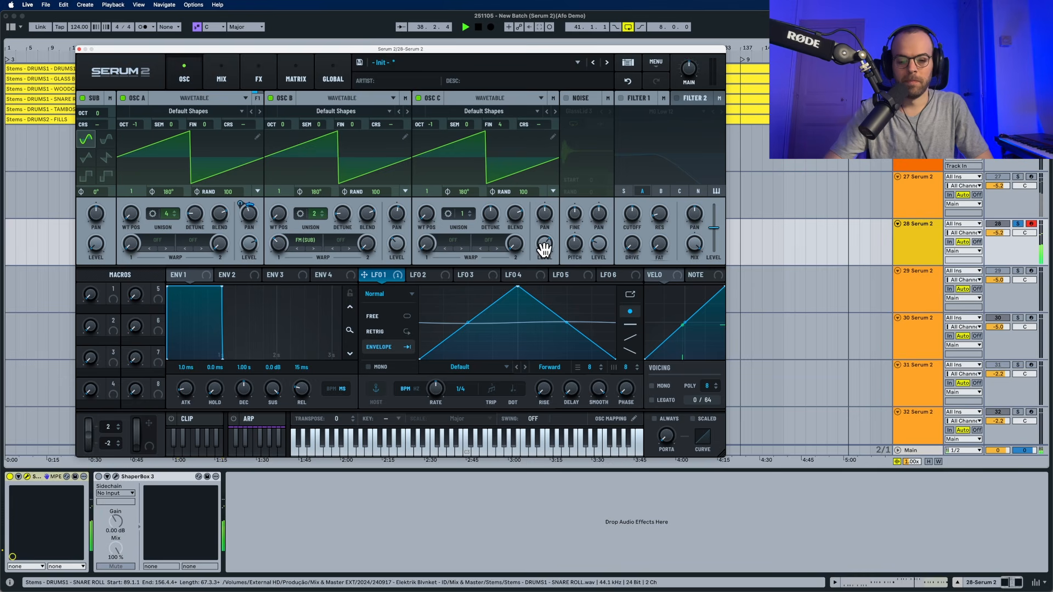
pyautogui.press('space')
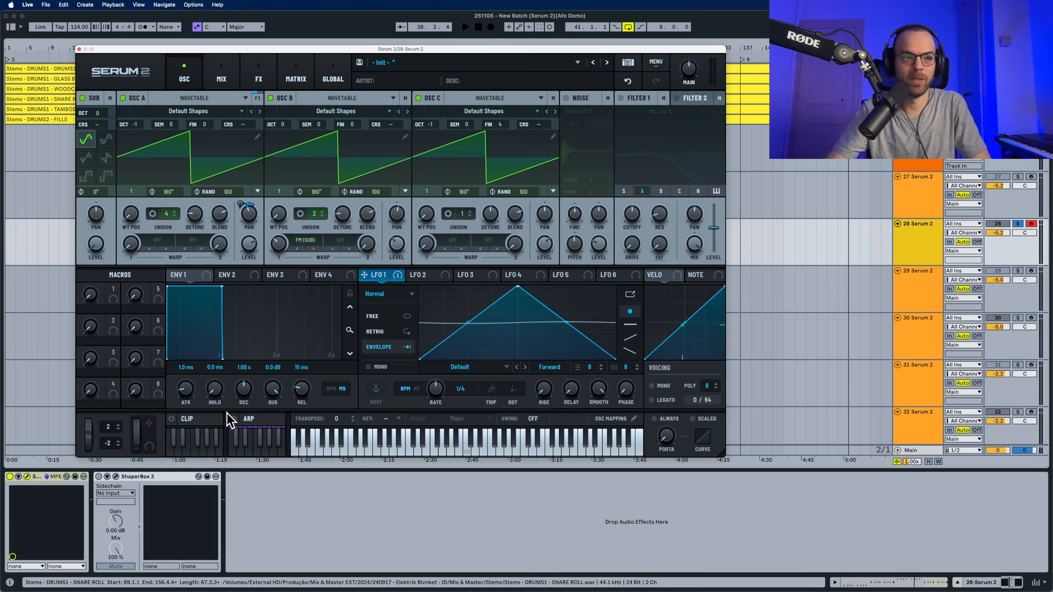
# - Lower Envelope 1's sustain to minimum and lengthen its decay to 1.35 s during playback
pyautogui.moveTo(271, 402); pyautogui.dragTo(272, 560)
pyautogui.press('space')
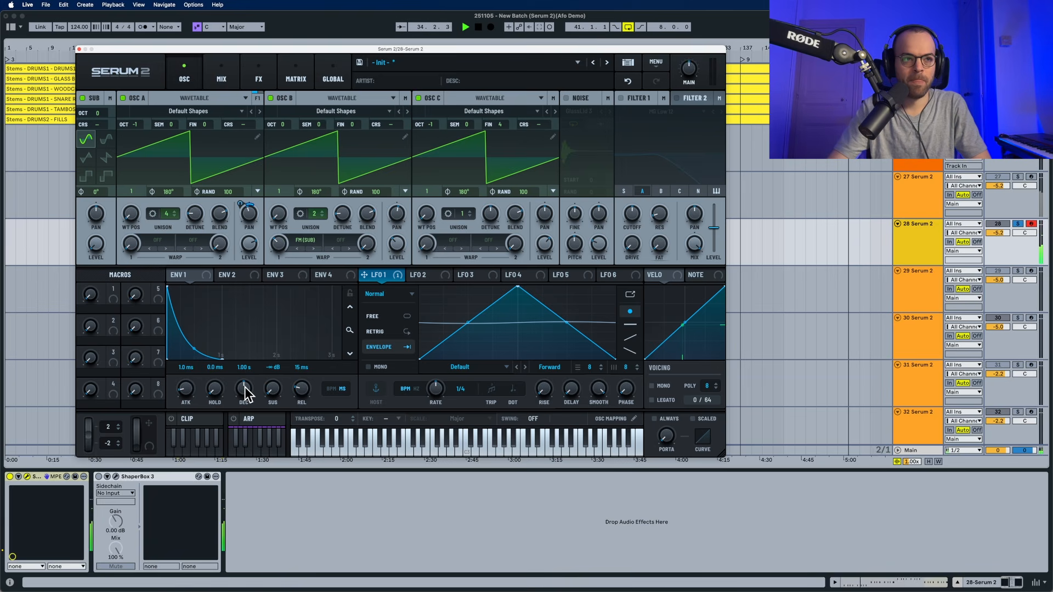
pyautogui.scroll(3, 245, 391)
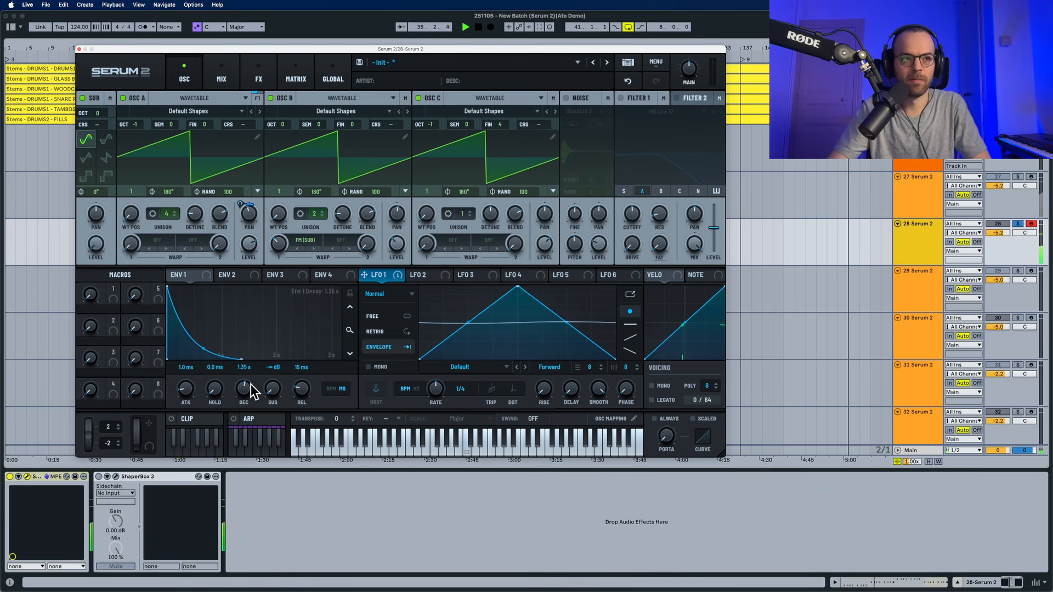
# - Set Envelope 1's release to about 495 ms and audition the bassline
pyautogui.moveTo(301, 392); pyautogui.dragTo(305, 375)
pyautogui.scroll(2, 303, 364)
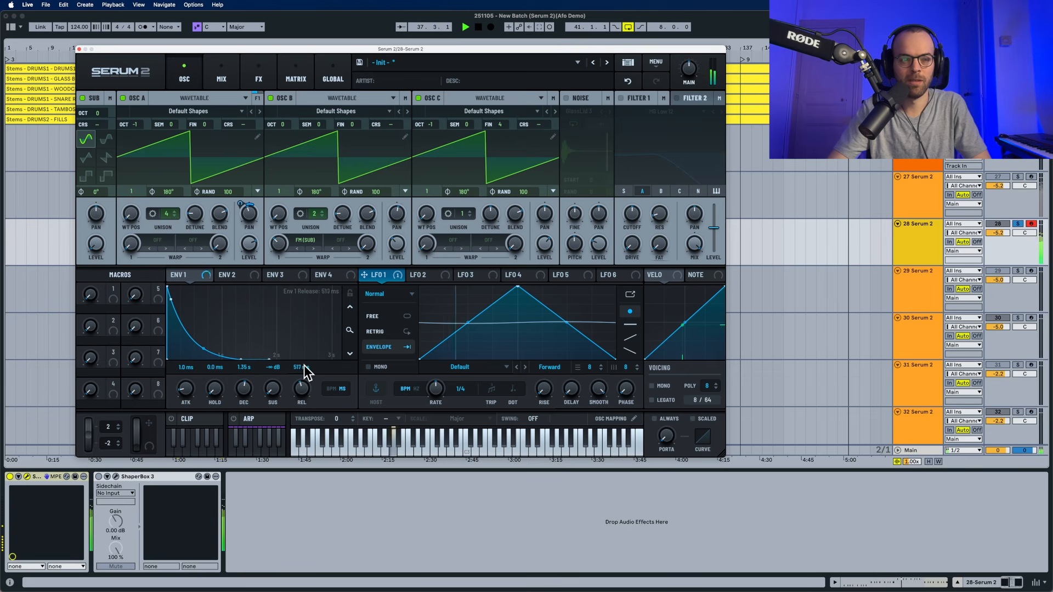
pyautogui.scroll(1, 304, 367)
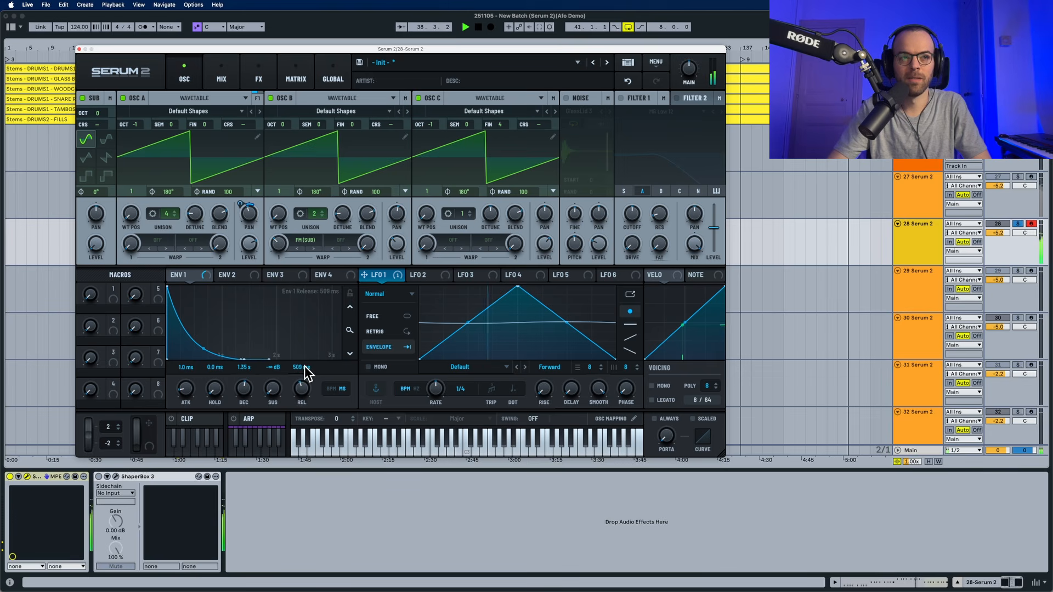
pyautogui.scroll(-1, 305, 367)
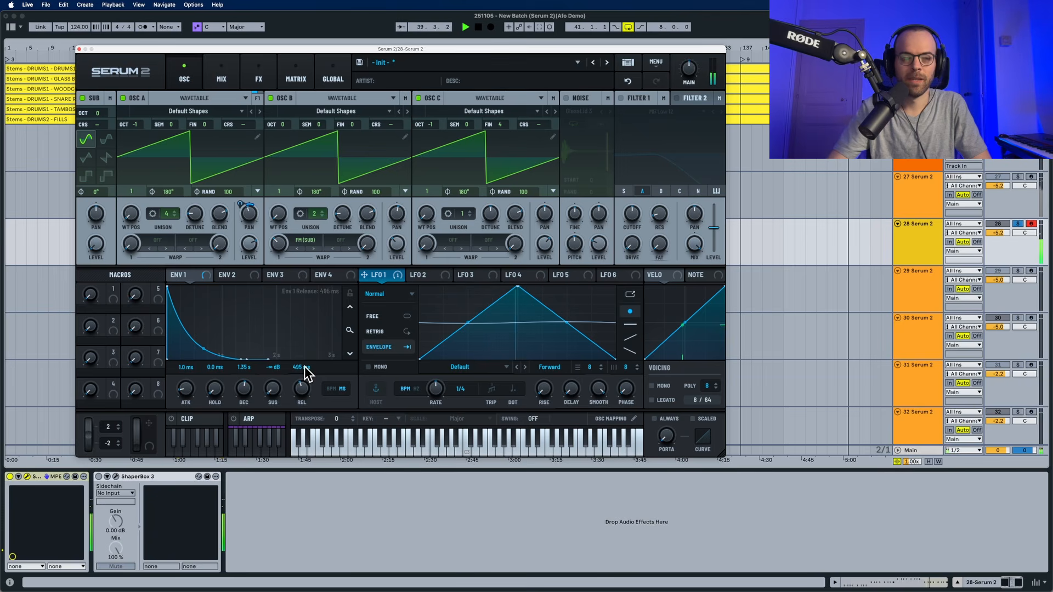
pyautogui.press('space')
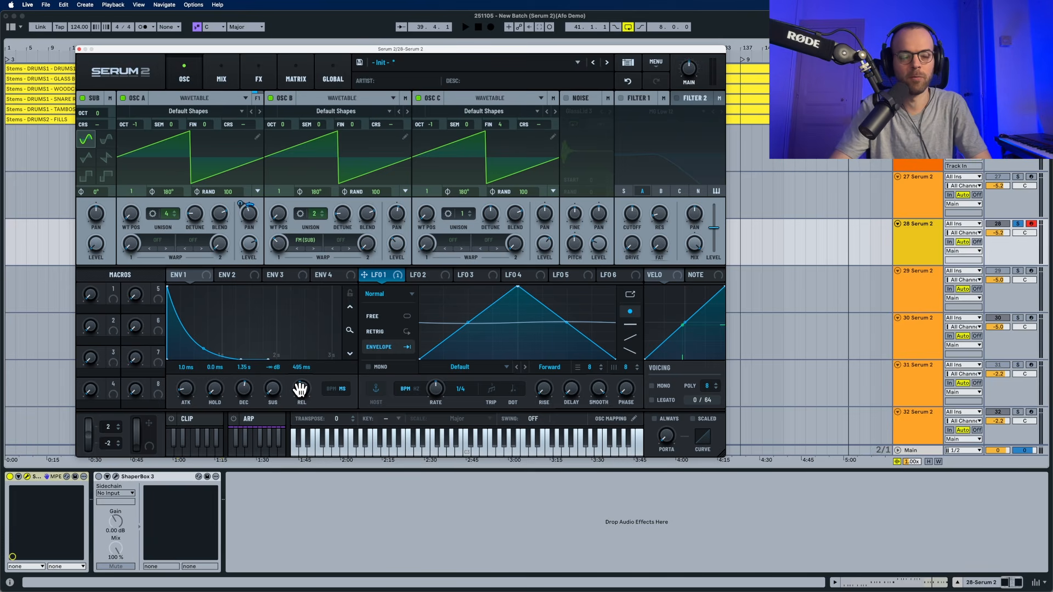
pyautogui.press('space')
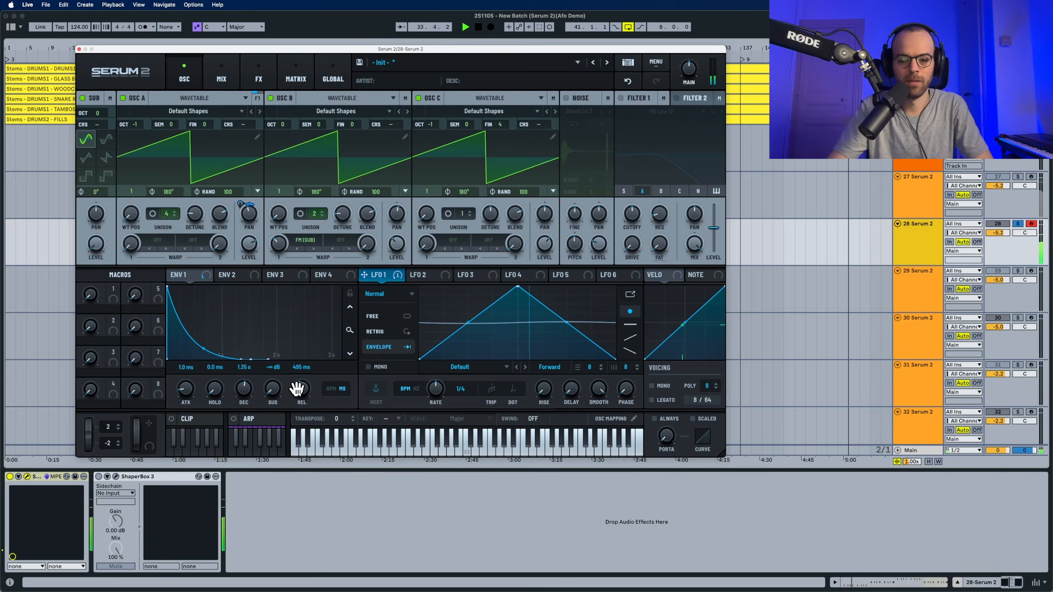
pyautogui.press('space')
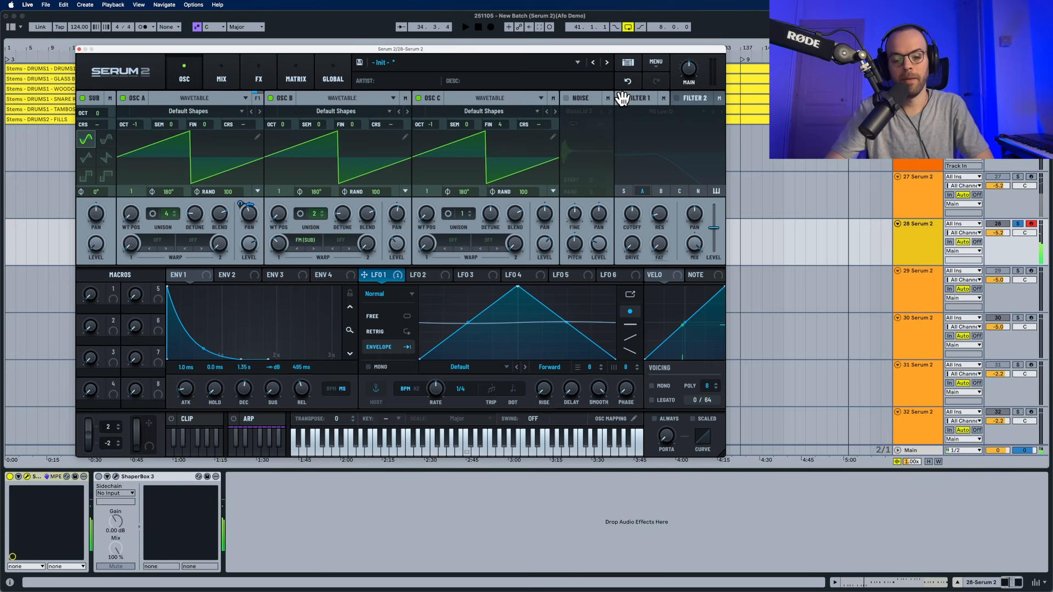
# - Enable Filter 1, choose the HP 12 multi filter type, and audition it on the bassline
pyautogui.click(621, 98)
pyautogui.click(651, 112)
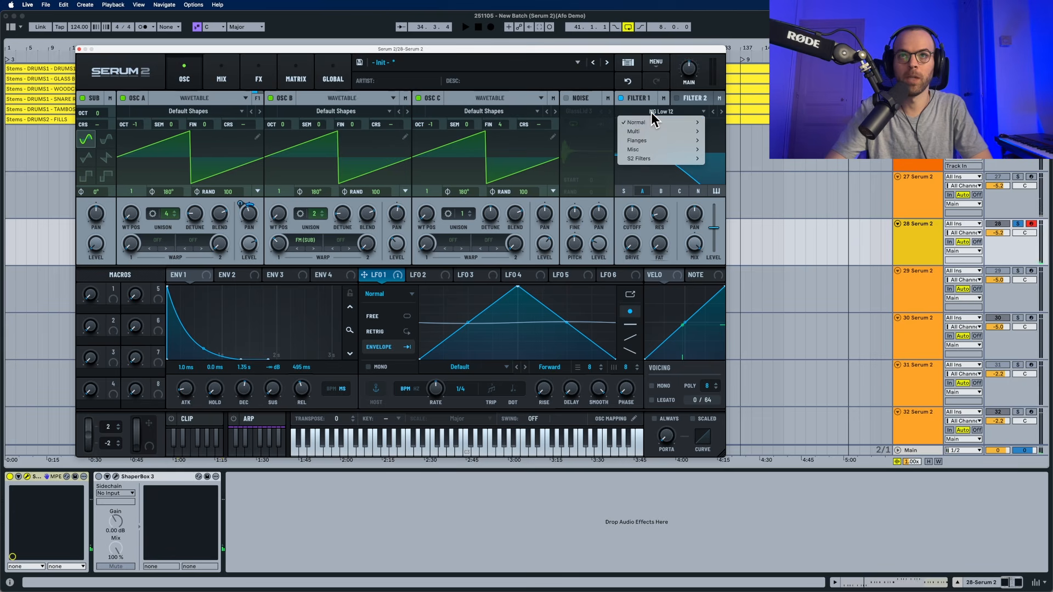
pyautogui.moveTo(673, 130)
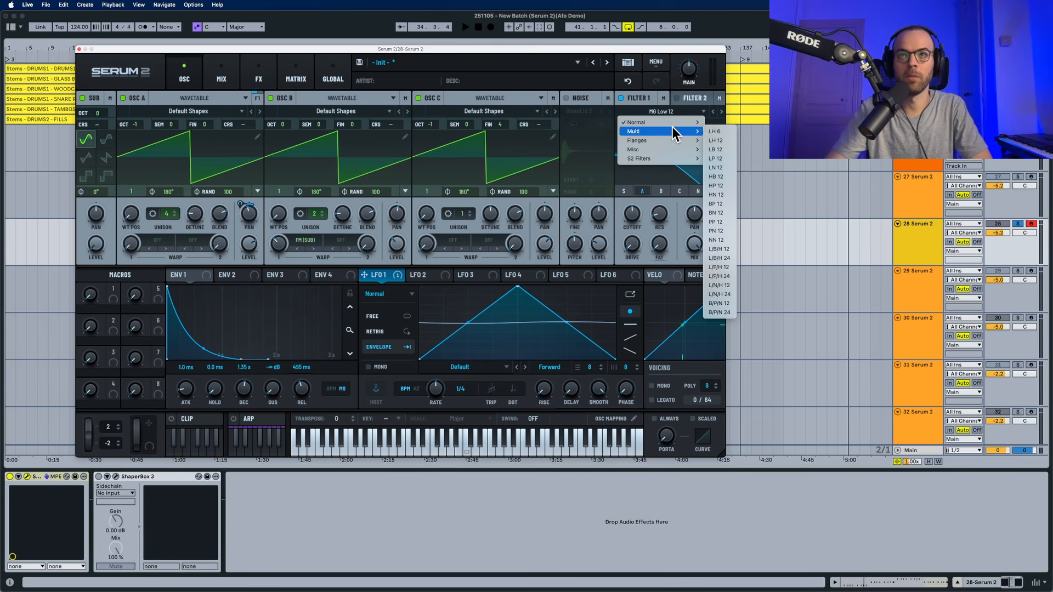
pyautogui.click(717, 184)
pyautogui.press('space')
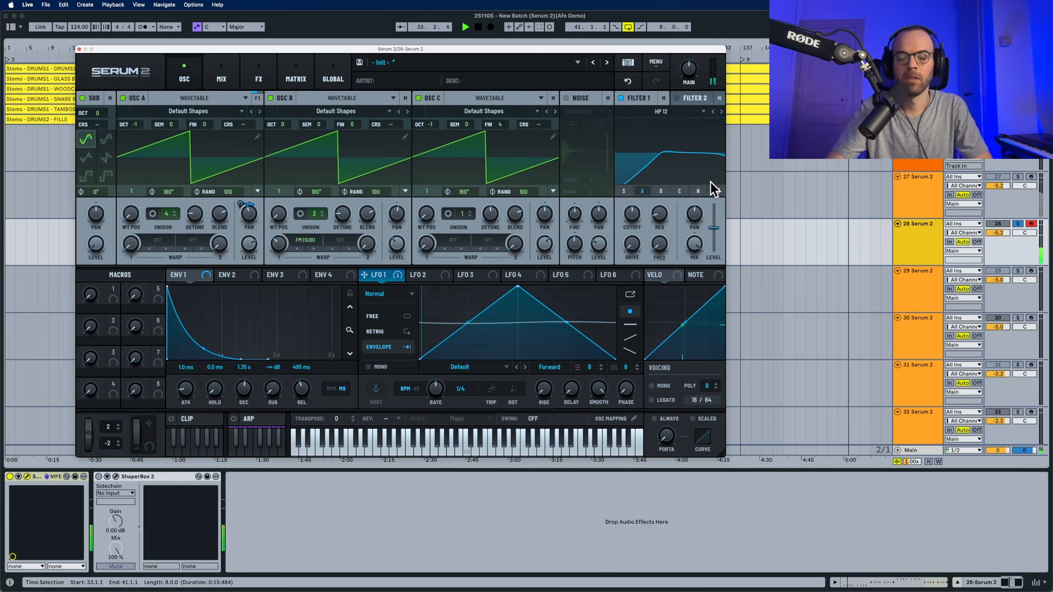
pyautogui.press('space')
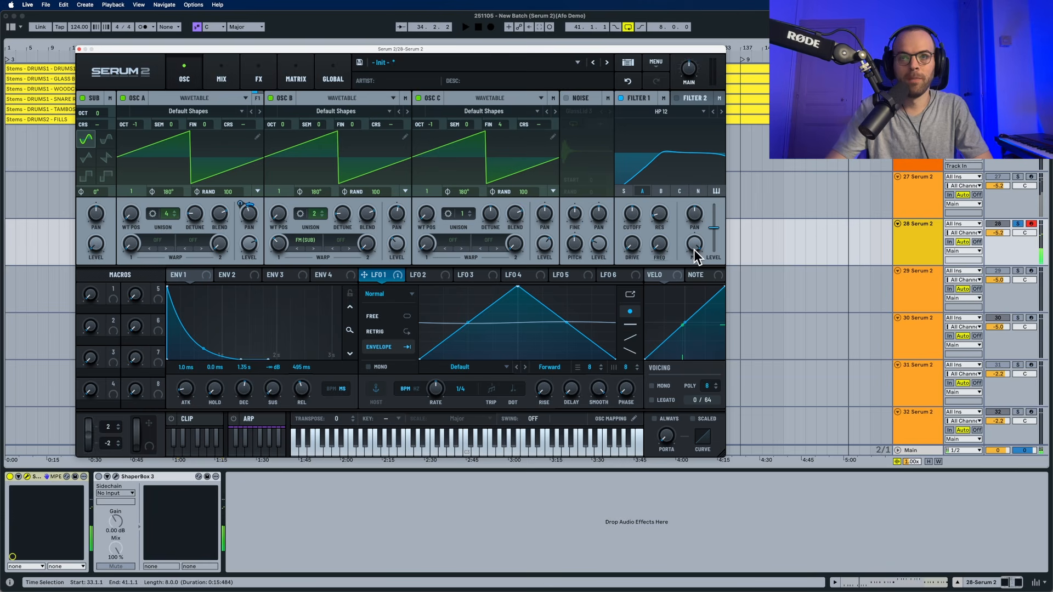
# - Turn Filter 1's mix fully down and listen to the result
pyautogui.moveTo(694, 249); pyautogui.dragTo(693, 390)
pyautogui.press('space')
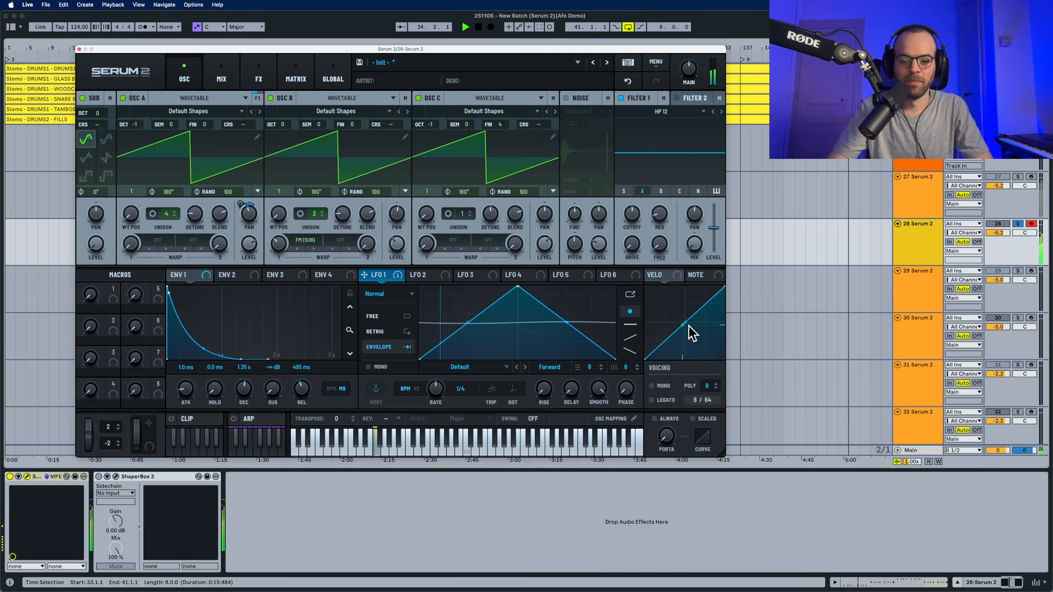
pyautogui.press('space')
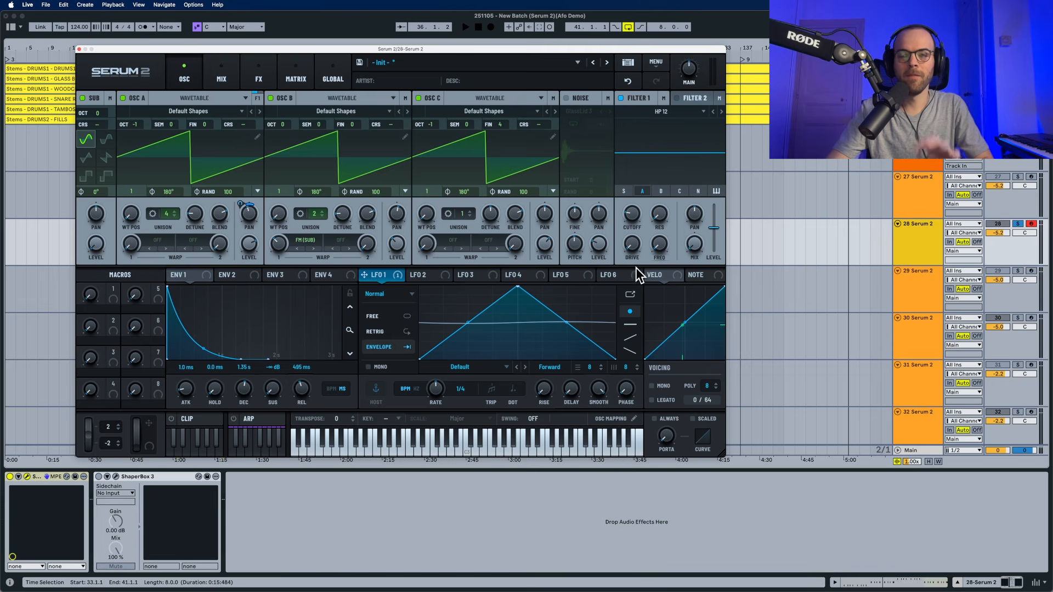
# - Raise Filter 1's drive during playback, trying its FREQ control and returning that to minimum
pyautogui.moveTo(631, 250); pyautogui.dragTo(633, 229)
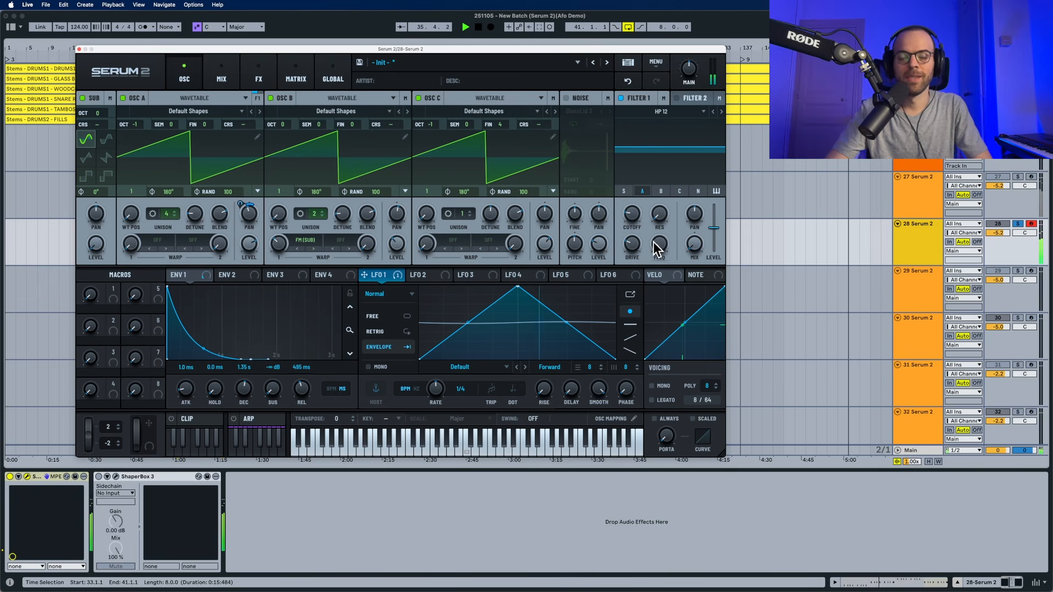
pyautogui.moveTo(658, 245)
pyautogui.mouseDown()
pyautogui.moveTo(658, 220)
pyautogui.moveTo(656, 239)
pyautogui.mouseUp()
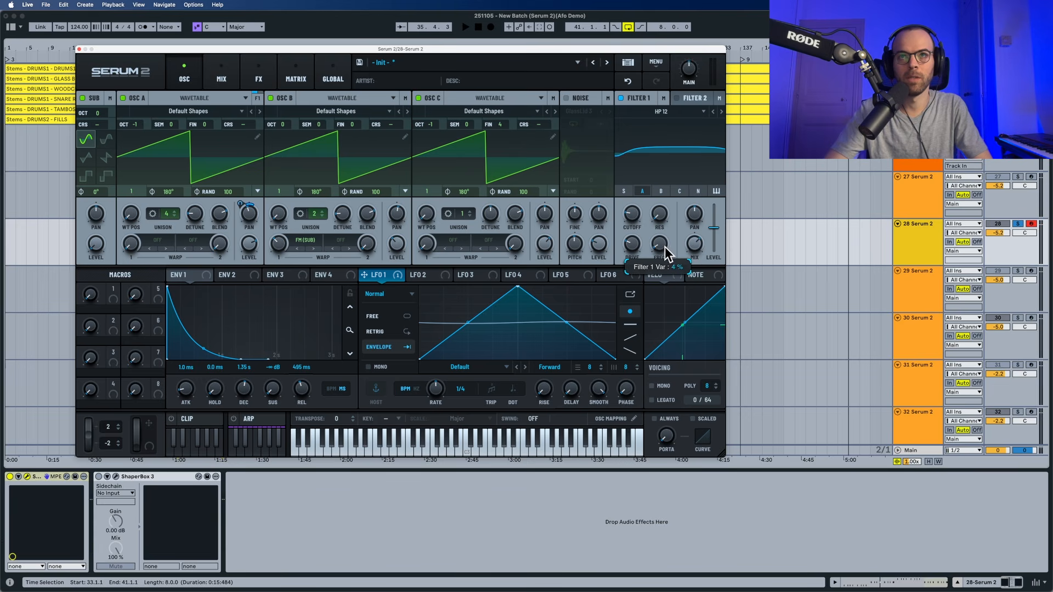
pyautogui.moveTo(665, 246); pyautogui.dragTo(685, 332)
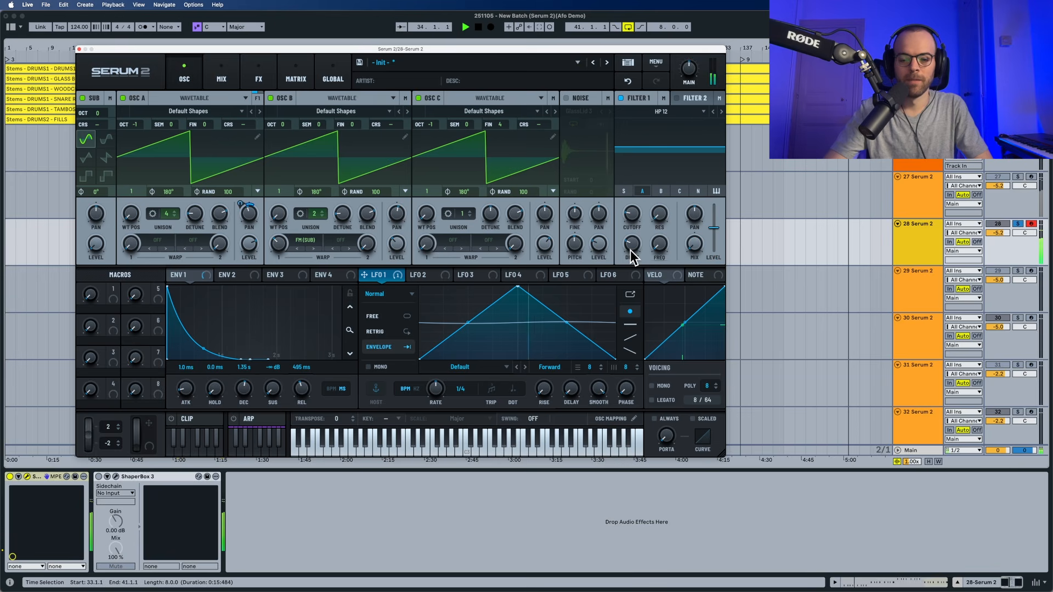
pyautogui.press('space')
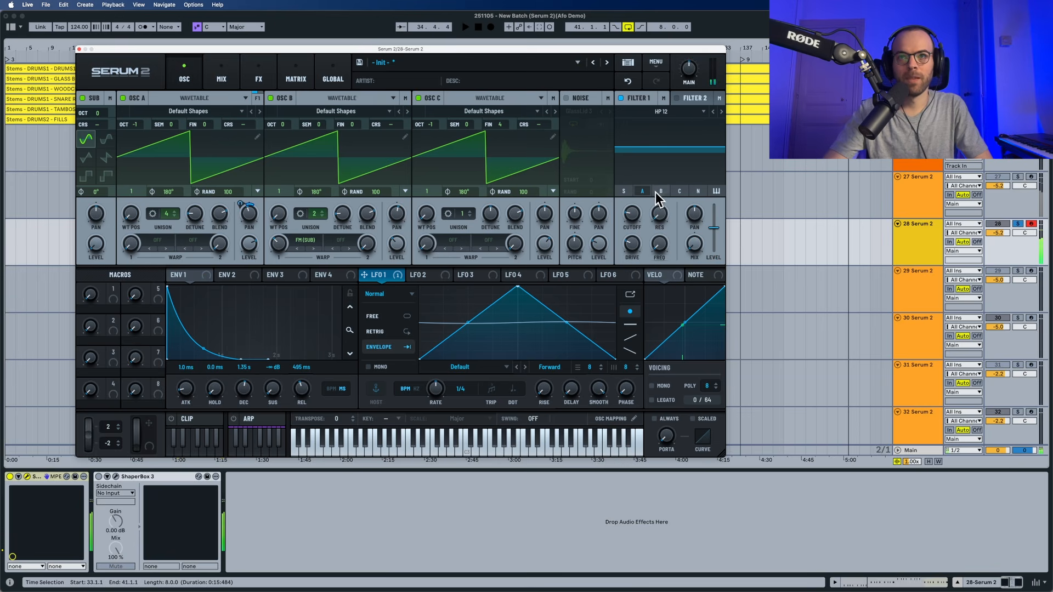
# - Route oscillator B through Filter 1 alongside oscillator A, comparing the sound with the routing on and off
pyautogui.click(643, 192)
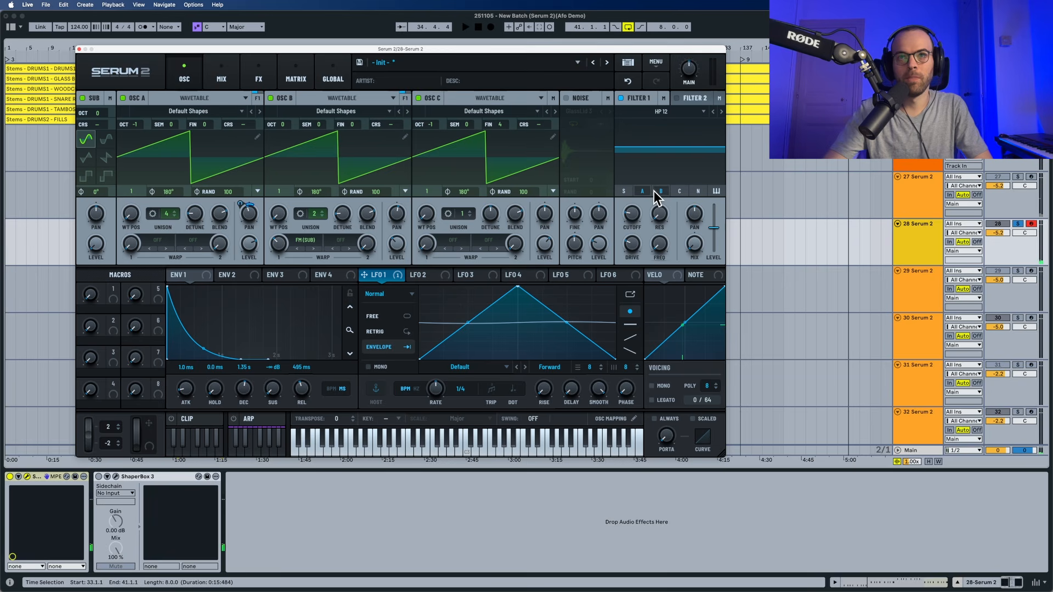
pyautogui.press('space')
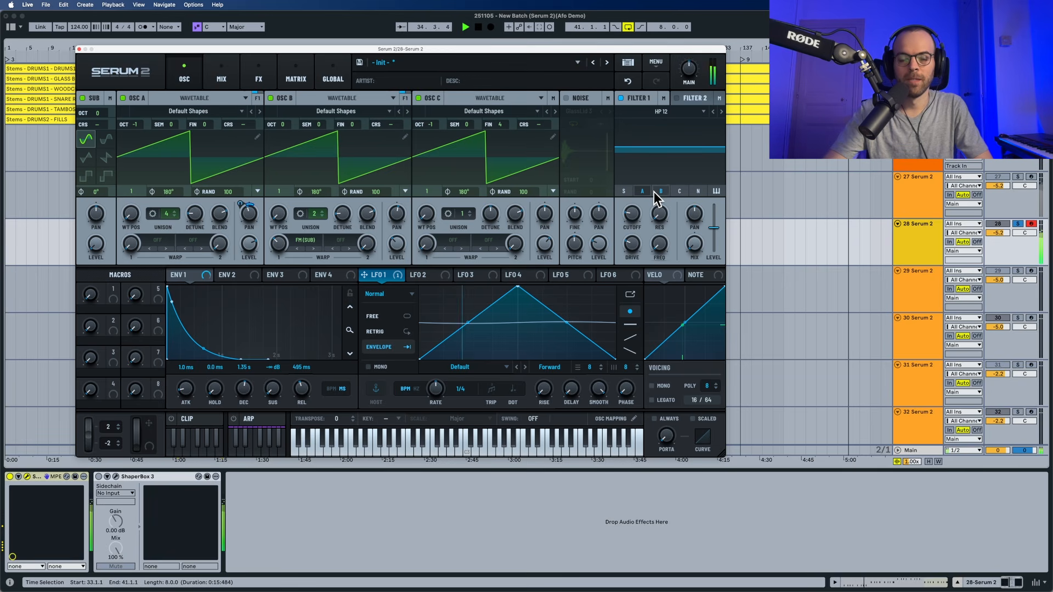
pyautogui.press('space')
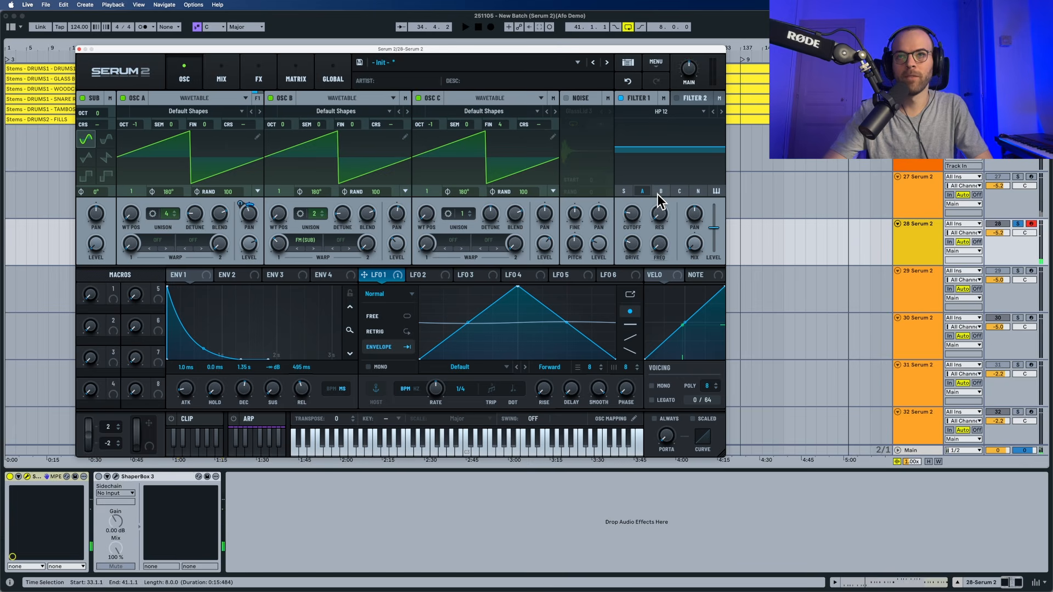
pyautogui.click(659, 192)
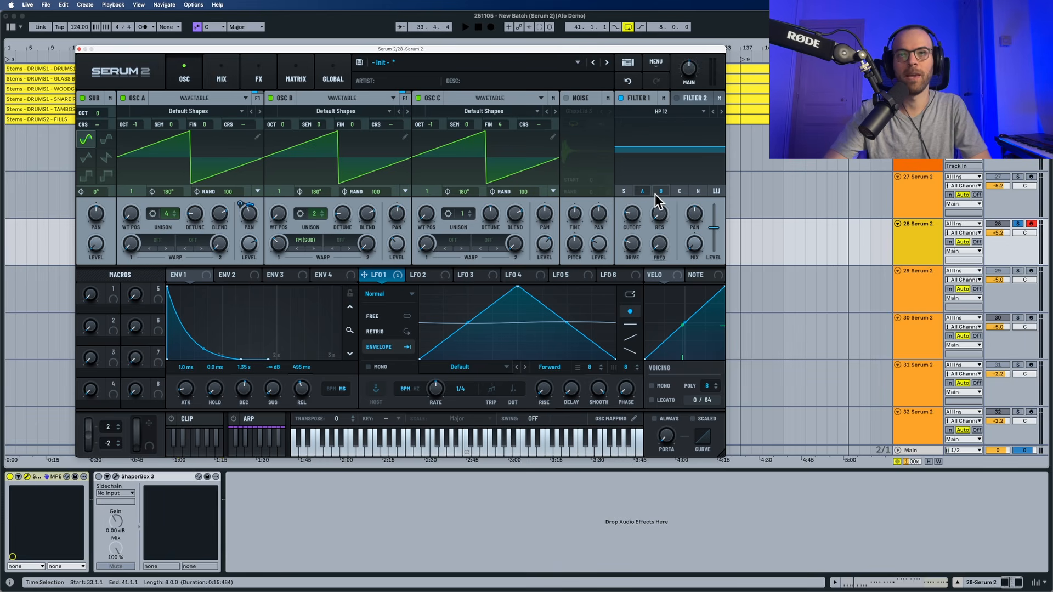
# - Audition the bassline briefly and add a Compressor to the main effects chain
pyautogui.press('space')
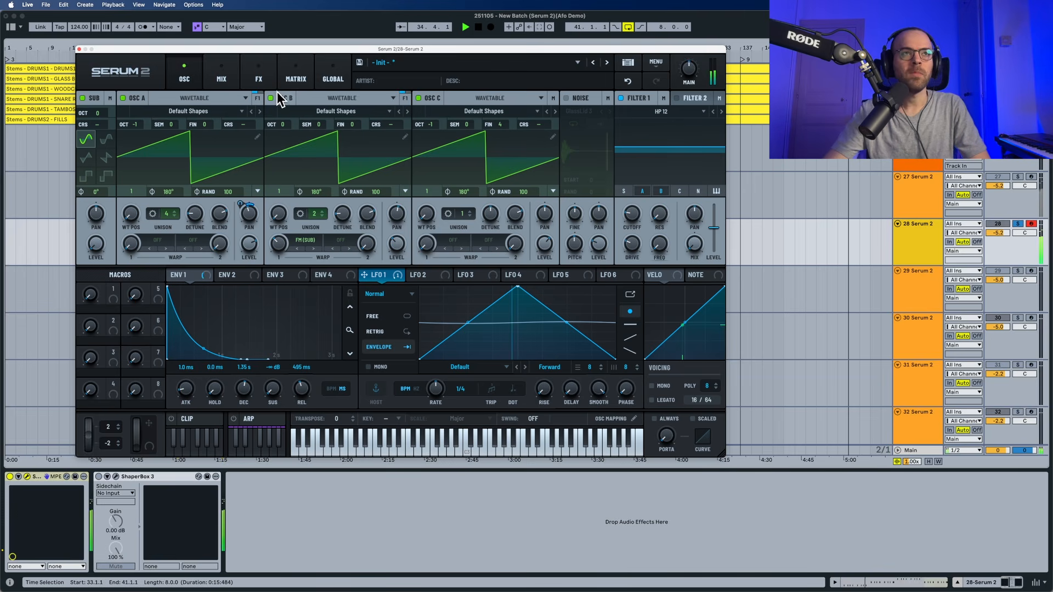
pyautogui.press('space')
pyautogui.click(258, 74)
pyautogui.click(87, 118)
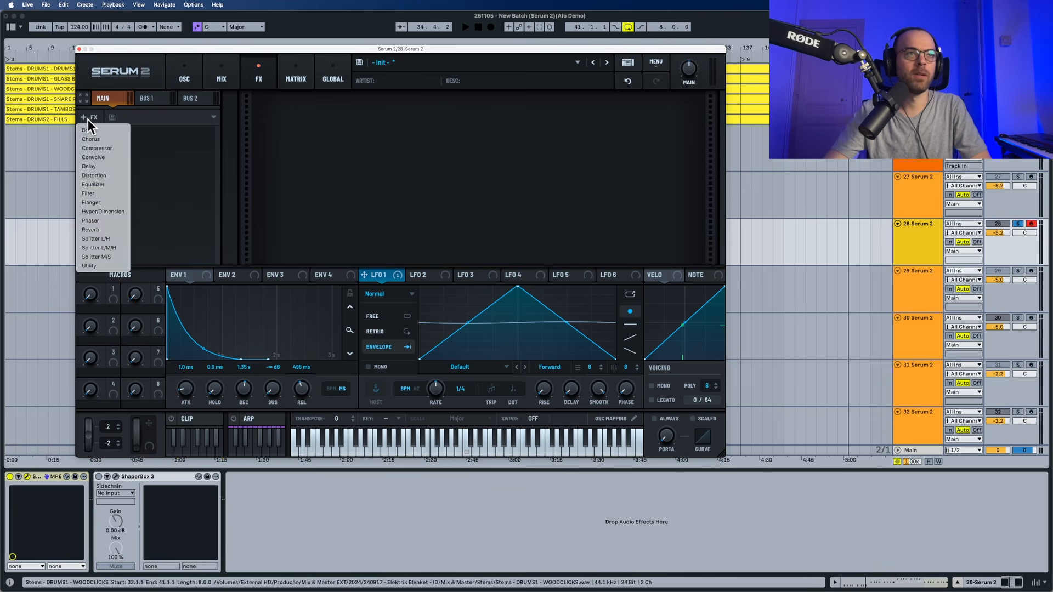
pyautogui.click(101, 148)
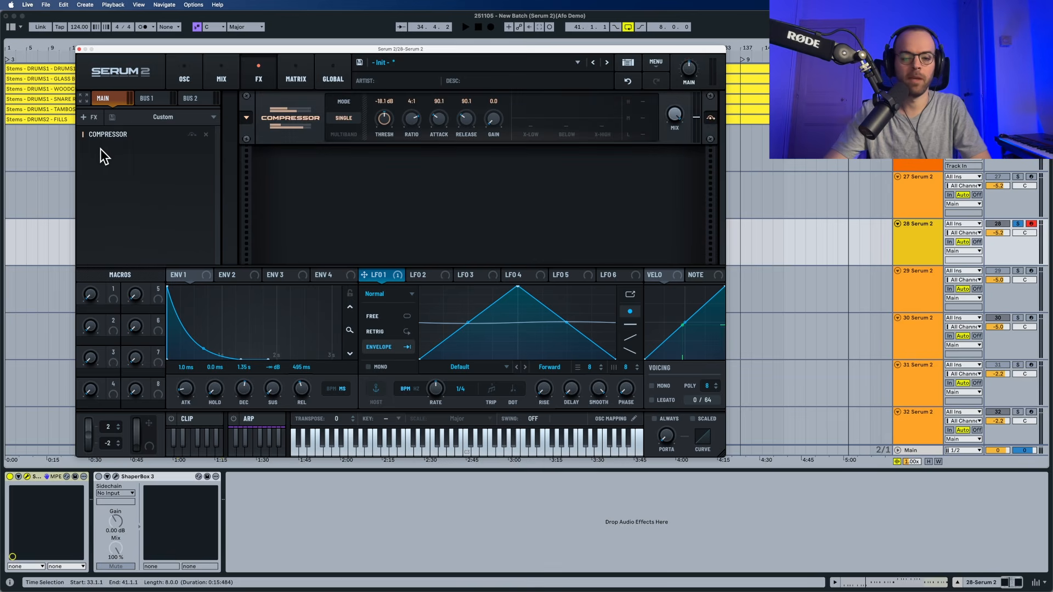
# - Set the compressor to -17.5 dB threshold, 3:1 ratio, 44.7 attack and 474.9 release, checking it against the playing bassline
pyautogui.moveTo(389, 121); pyautogui.dragTo(470, 81)
pyautogui.press('space')
pyautogui.press('space')
pyautogui.press('space')
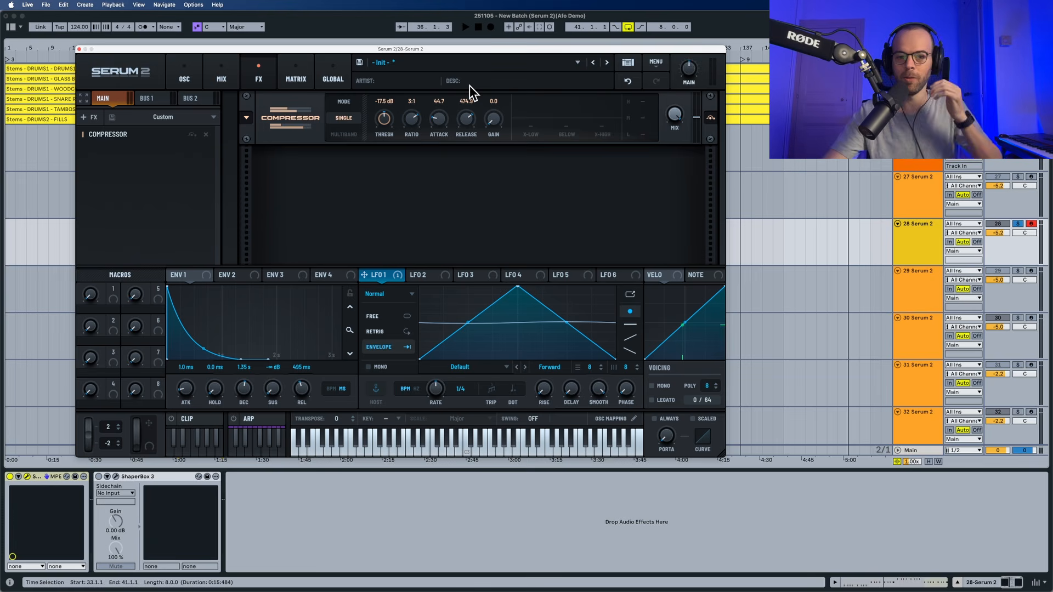
pyautogui.press('space')
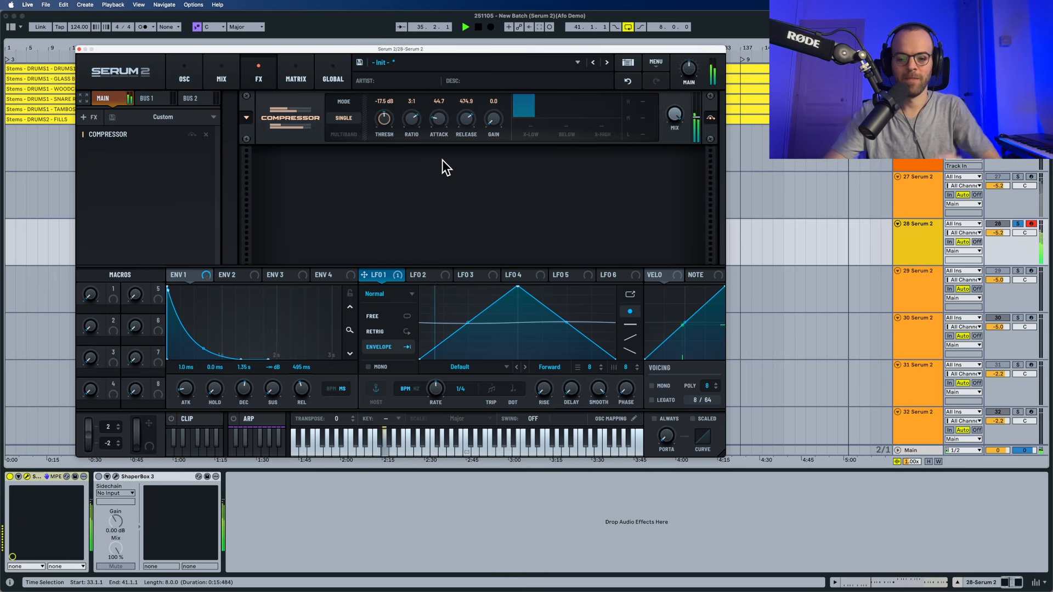
# - Raise the compressor's gain to 4.0 while the bassline plays
pyautogui.press('space')
pyautogui.moveTo(492, 122); pyautogui.dragTo(493, 104)
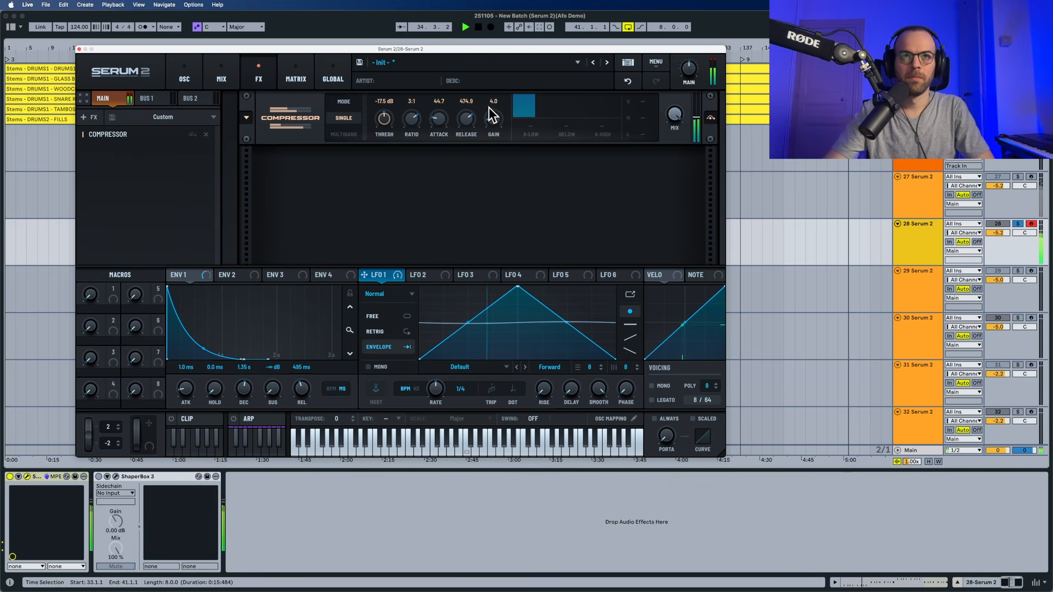
pyautogui.press('space')
# - Add a Ping-Pong Delay after the compressor with both delay times at 1/8, and audition it
pyautogui.click(90, 118)
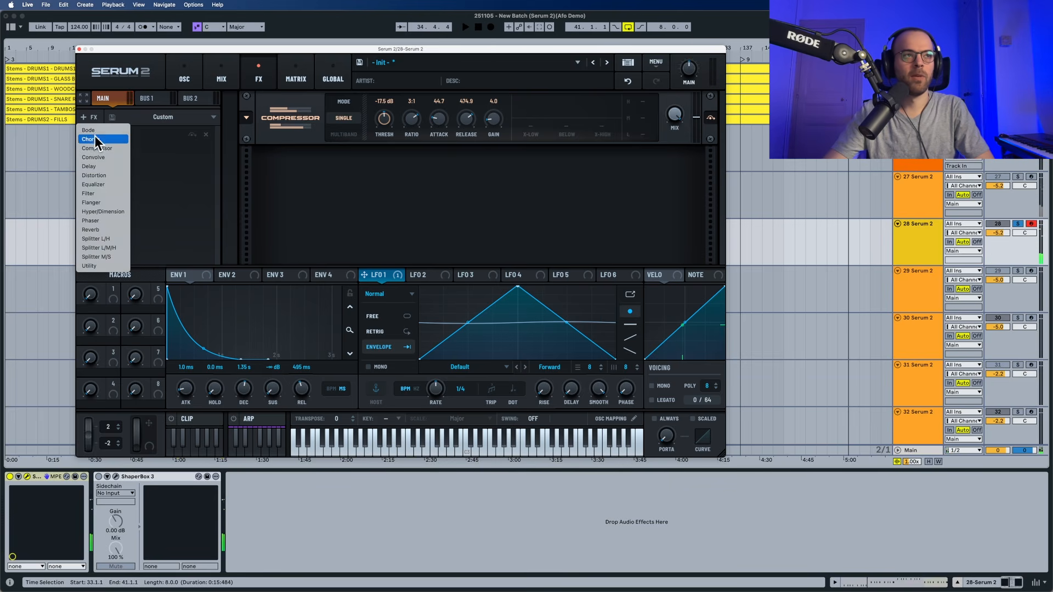
pyautogui.click(93, 167)
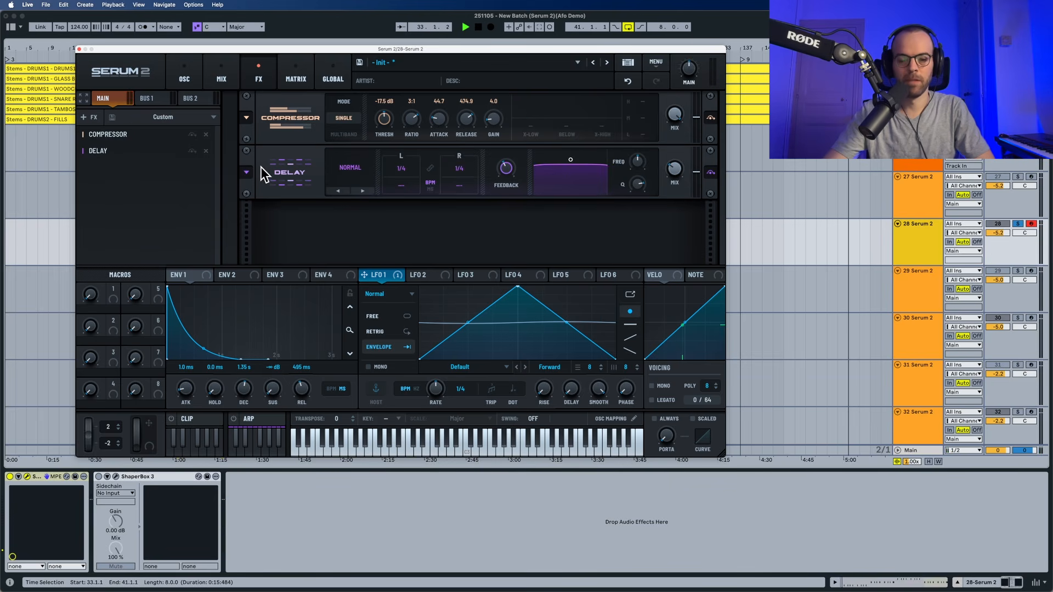
pyautogui.click(360, 188)
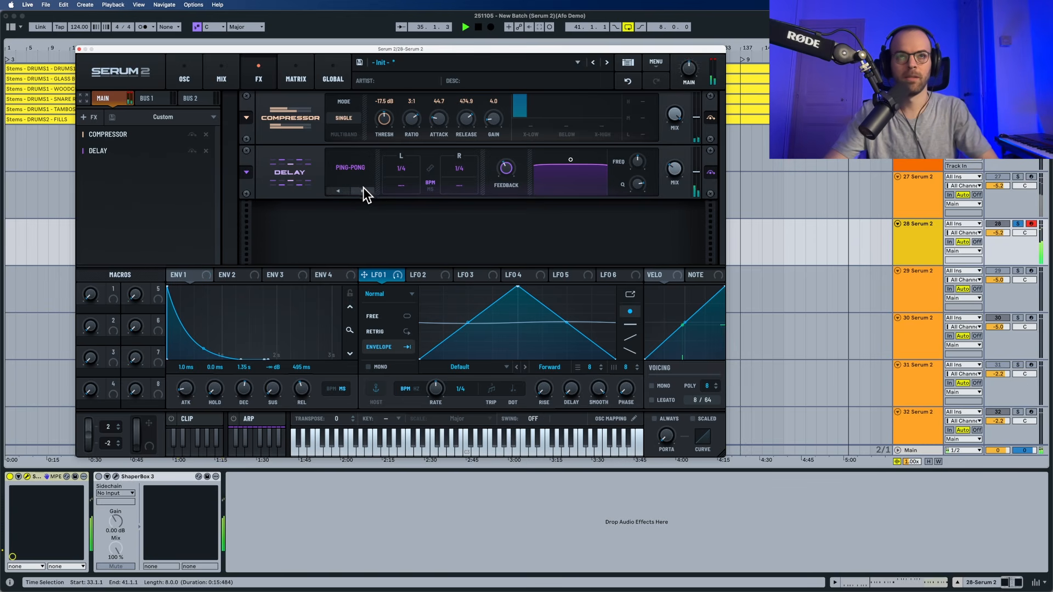
pyautogui.press('space')
pyautogui.moveTo(403, 177); pyautogui.dragTo(403, 182)
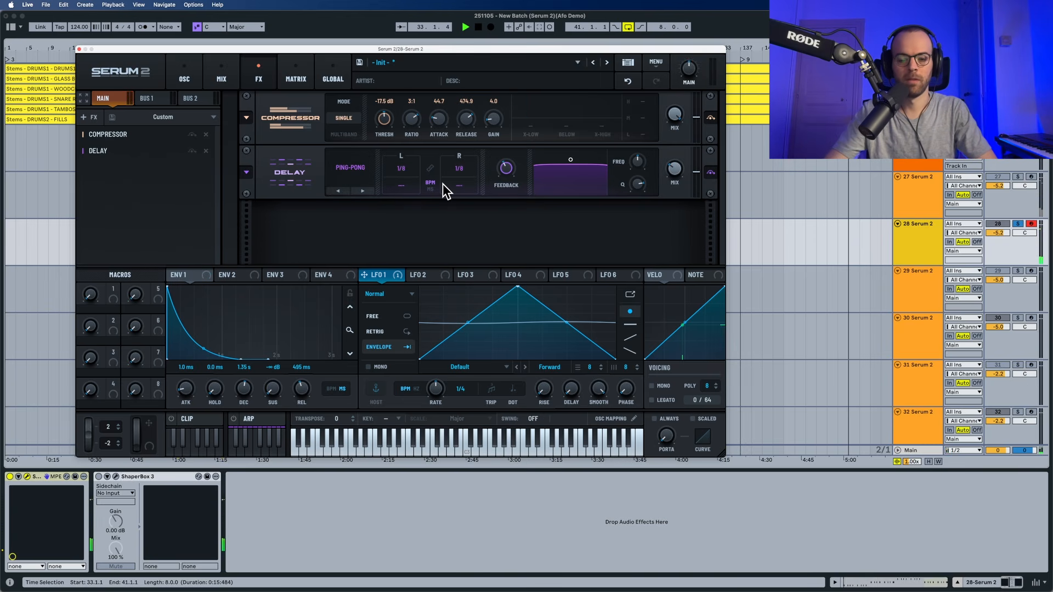
pyautogui.moveTo(503, 169)
pyautogui.press('space')
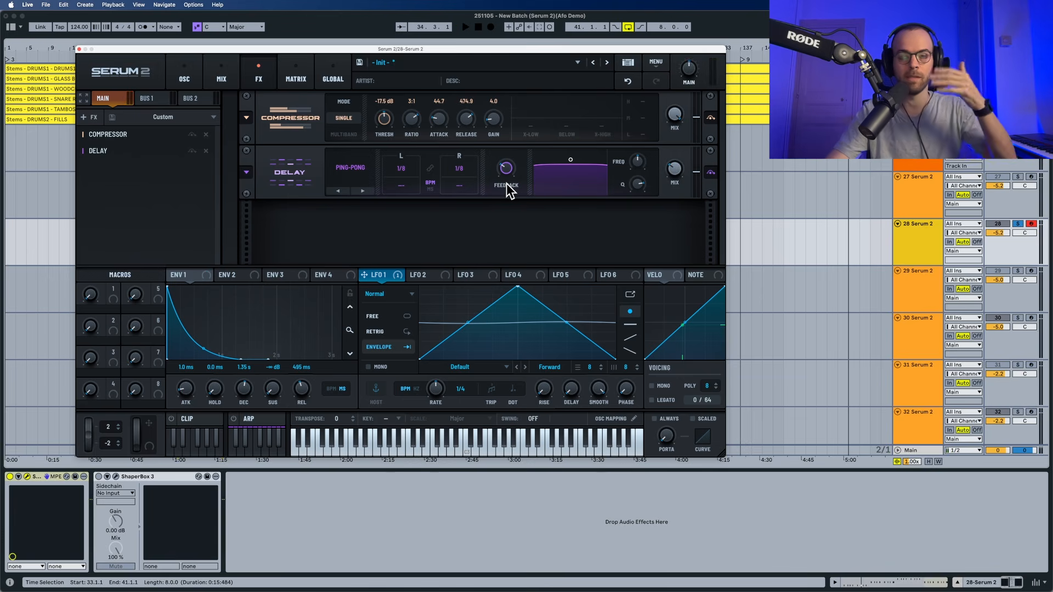
# - Narrow the delay's filter with Q and lower its FREQ slightly while listening to the bassline
pyautogui.press('space')
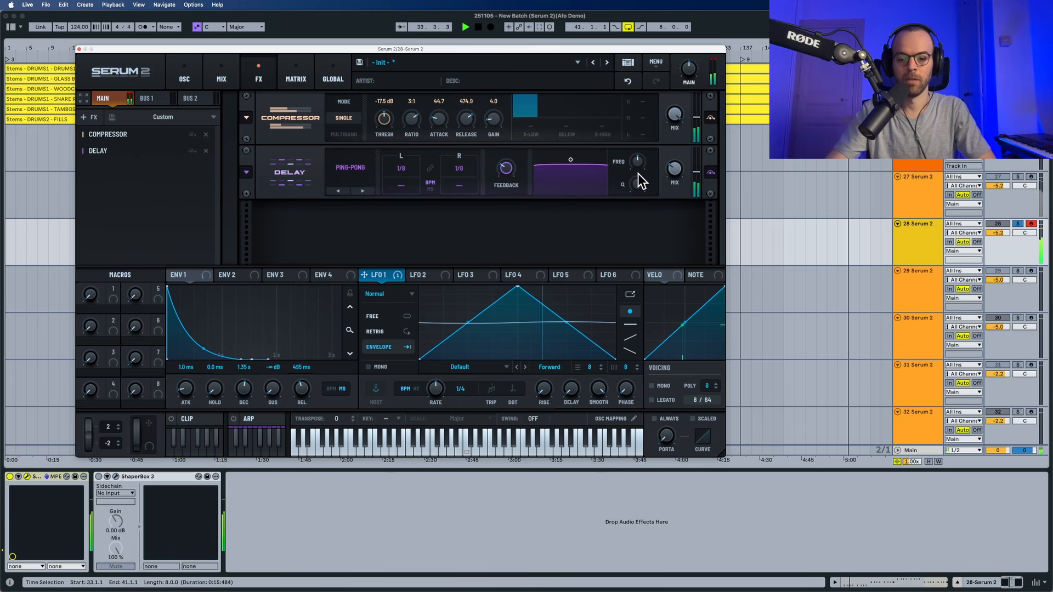
pyautogui.moveTo(637, 178); pyautogui.dragTo(633, 222)
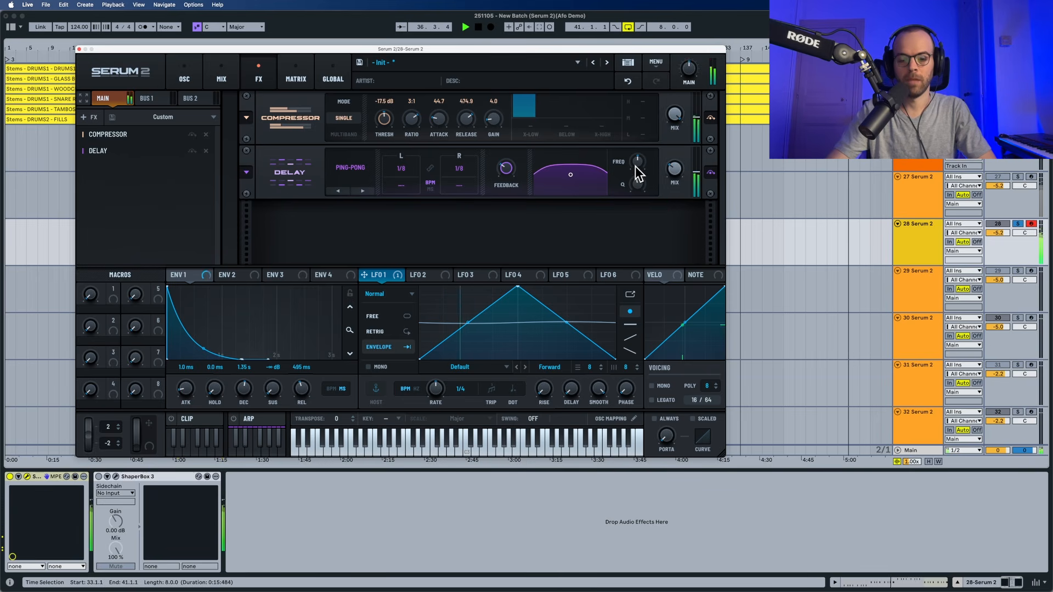
pyautogui.moveTo(635, 166); pyautogui.dragTo(666, 196)
pyautogui.press('space')
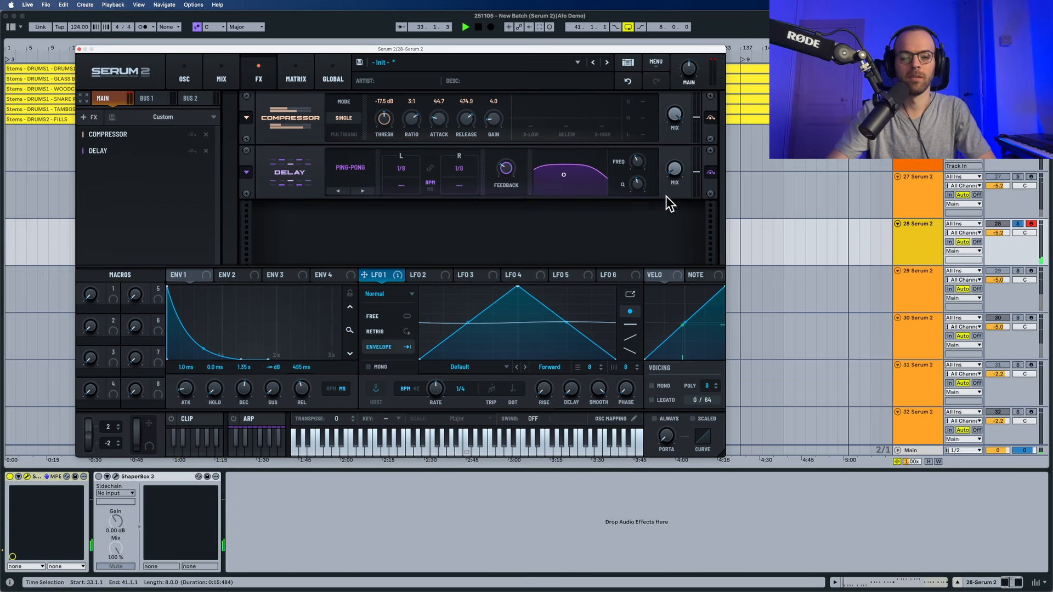
pyautogui.press('space')
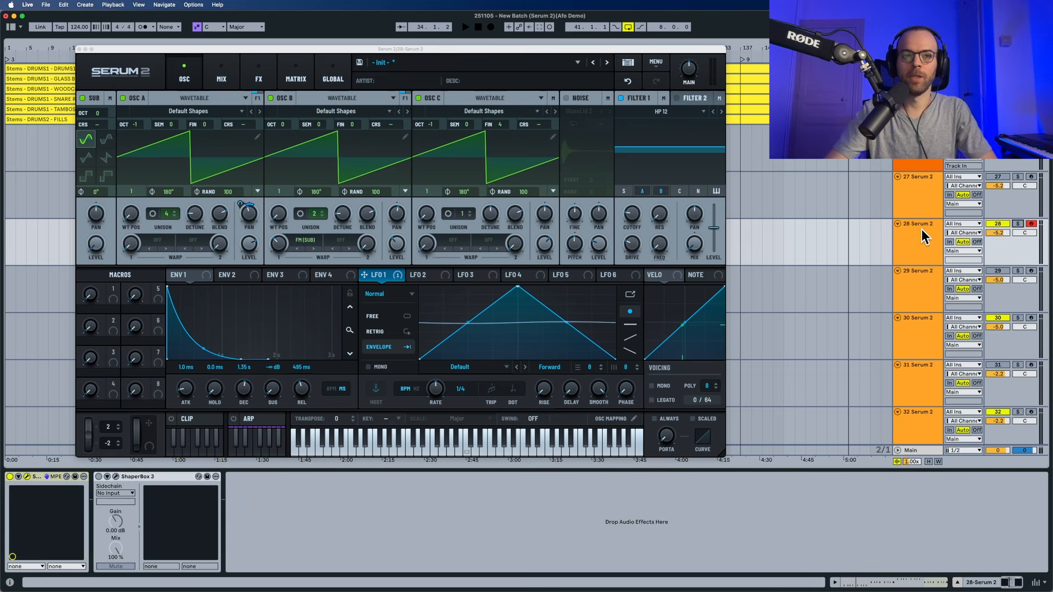
# - Play the bassline with ShaperBox 3 active and examine its Volume shaping curve
pyautogui.press('space')
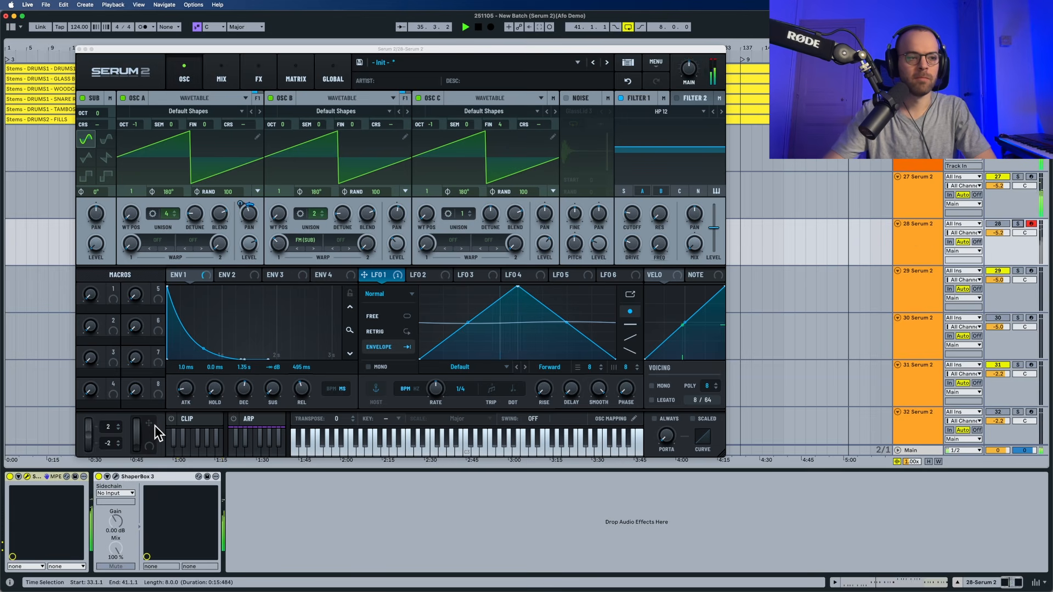
pyautogui.click(115, 477)
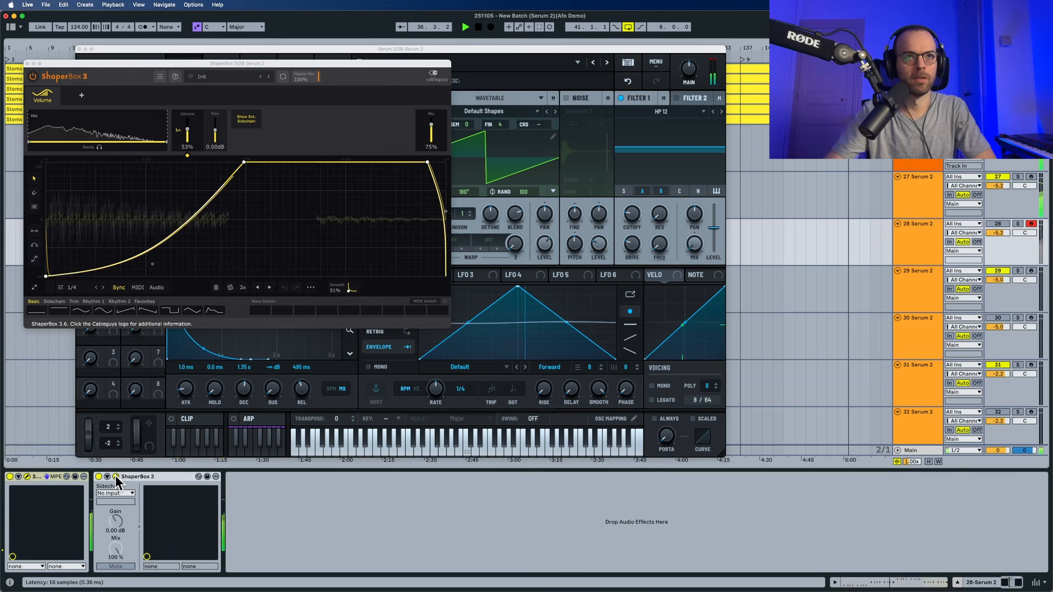
pyautogui.click(116, 476)
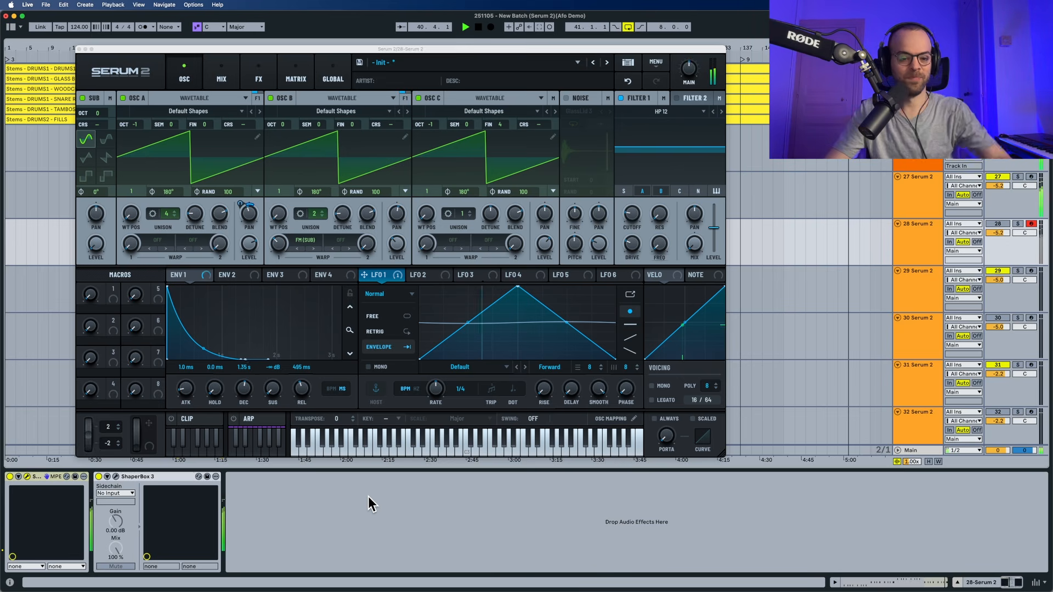
pyautogui.press('space')
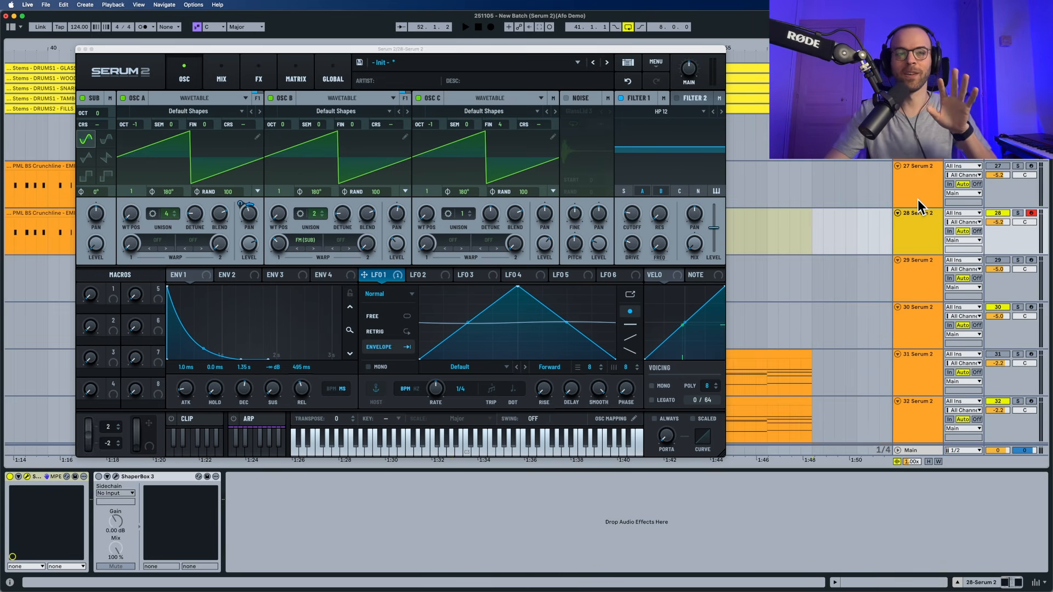
# - Display the original PML BS Crunchline patch on track 27 for comparison with the recreated sound
pyautogui.click(920, 206)
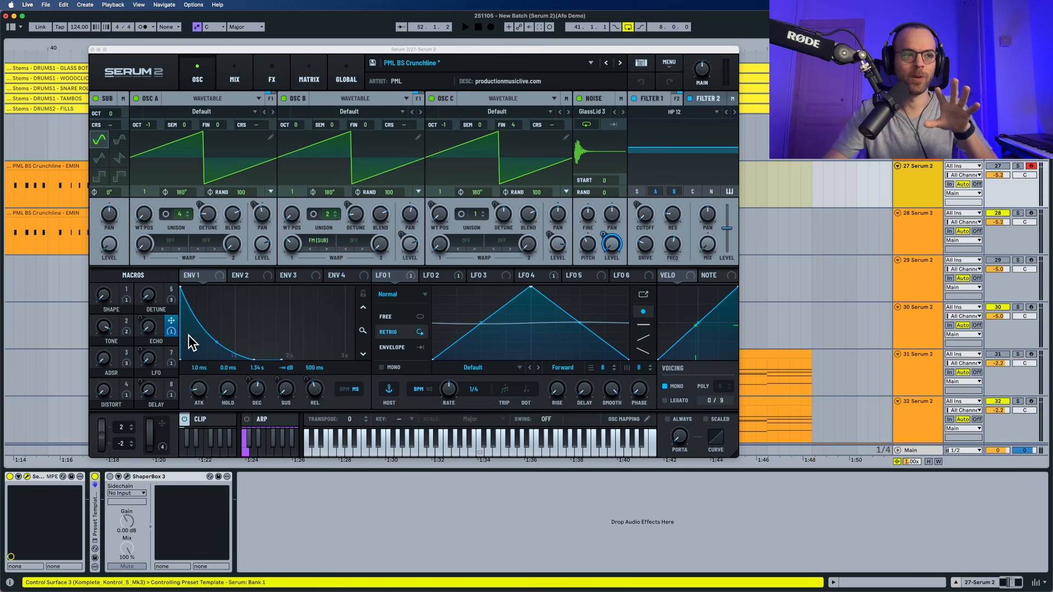